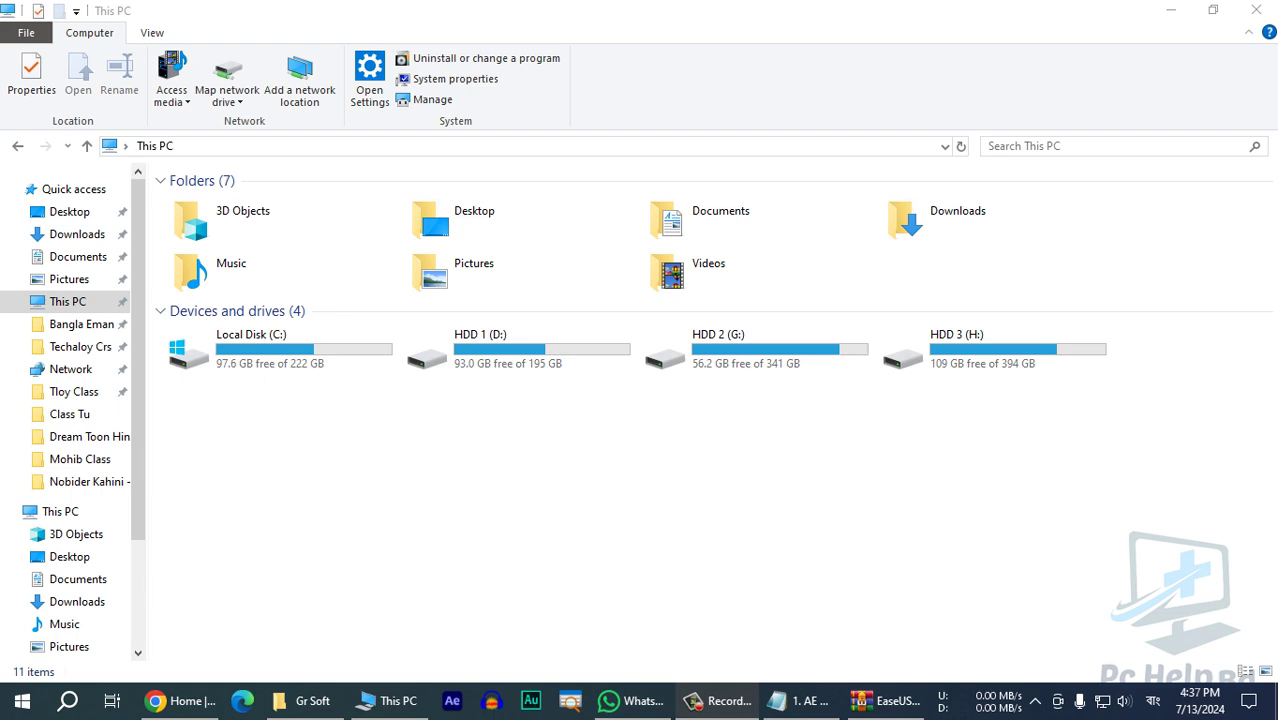
Open Task Manager and reposition its window over the This PC window.
right_click(936, 700)
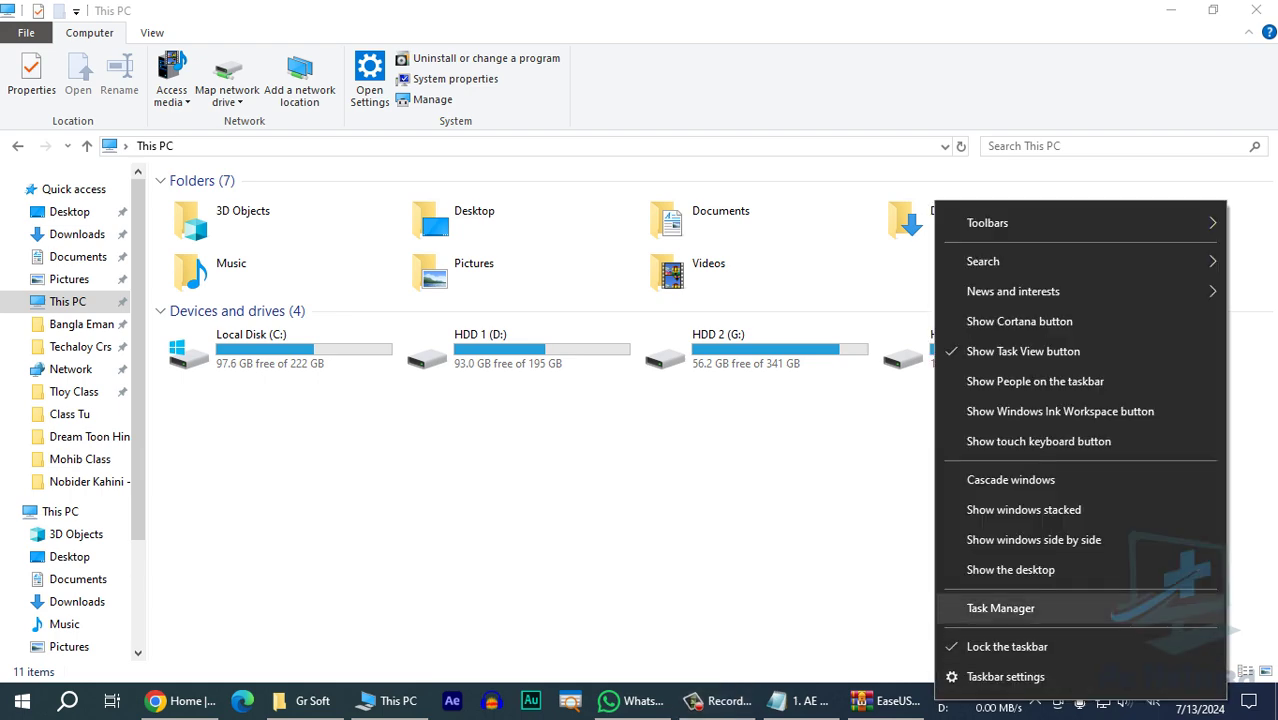
left_click(1000, 606)
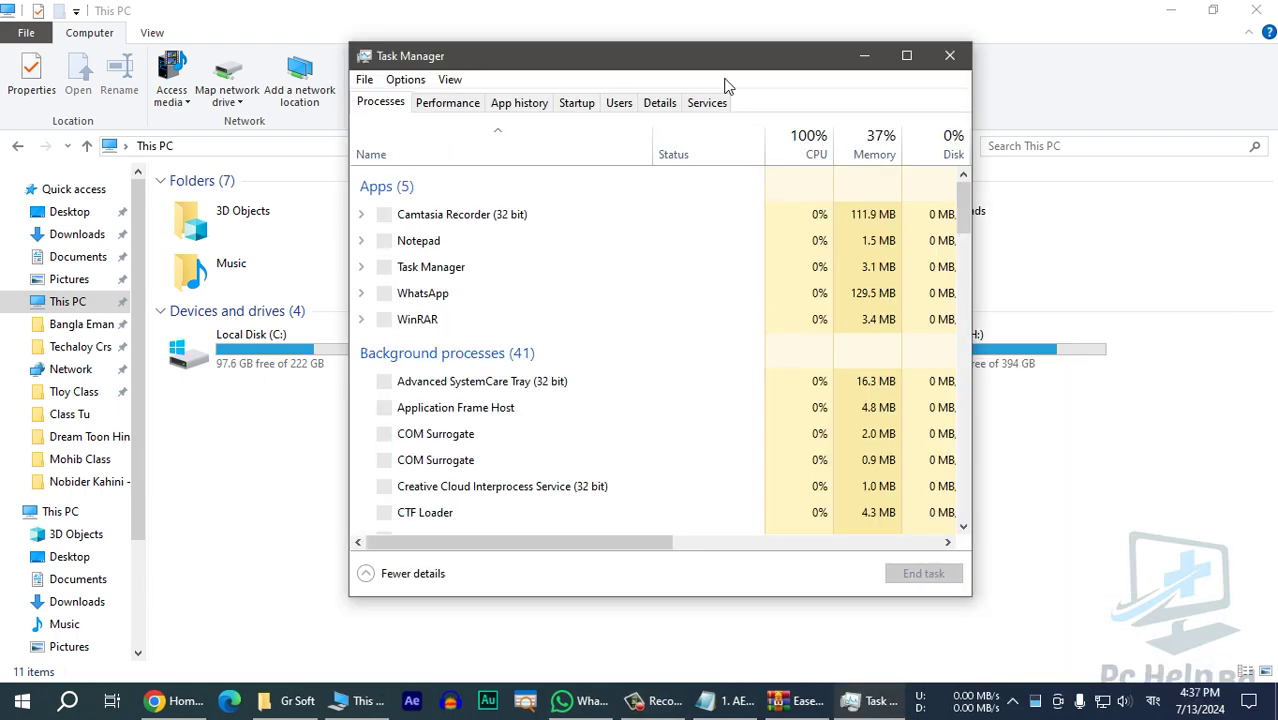
left_click_drag(768, 90, 588, 69)
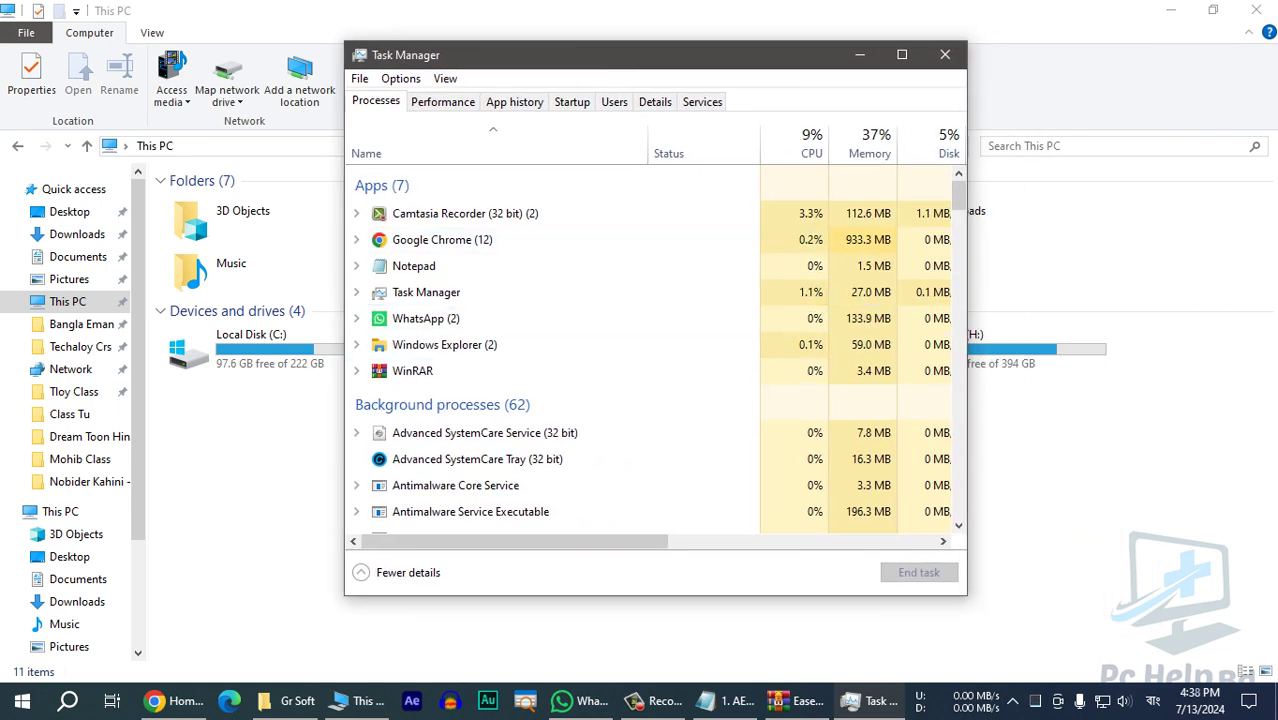
left_click_drag(705, 69, 714, 77)
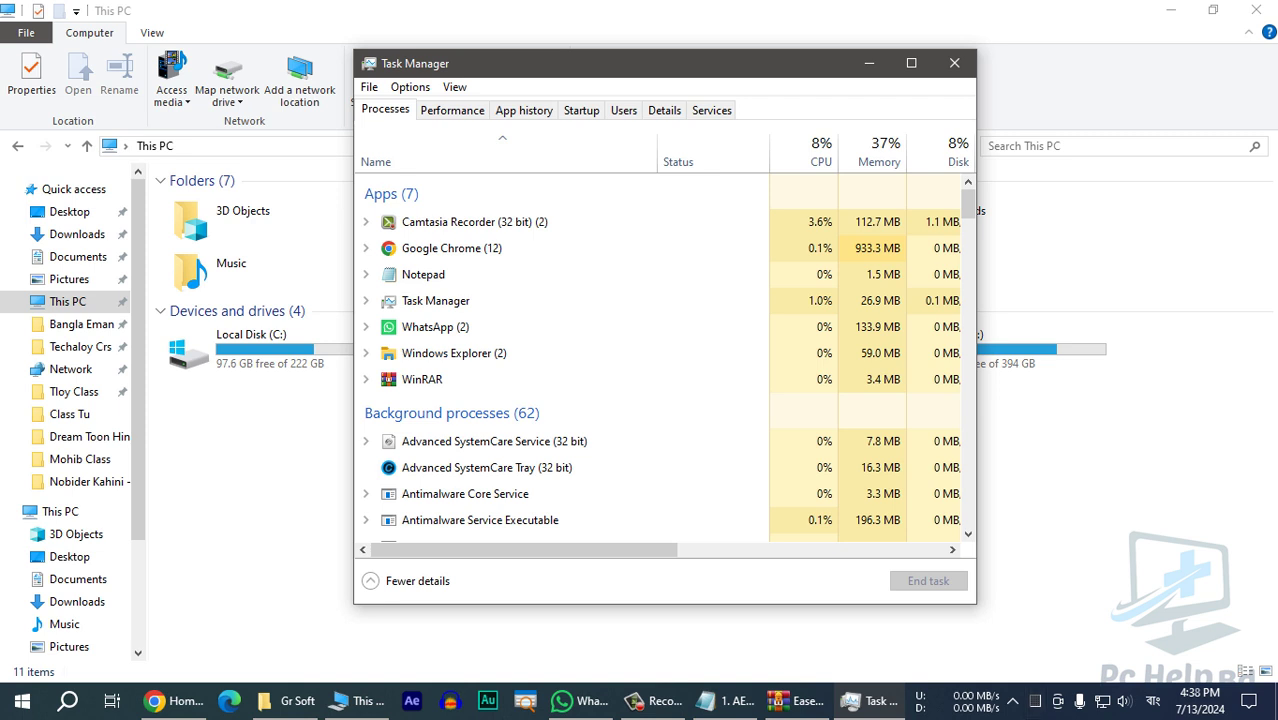
left_click_drag(600, 63, 605, 75)
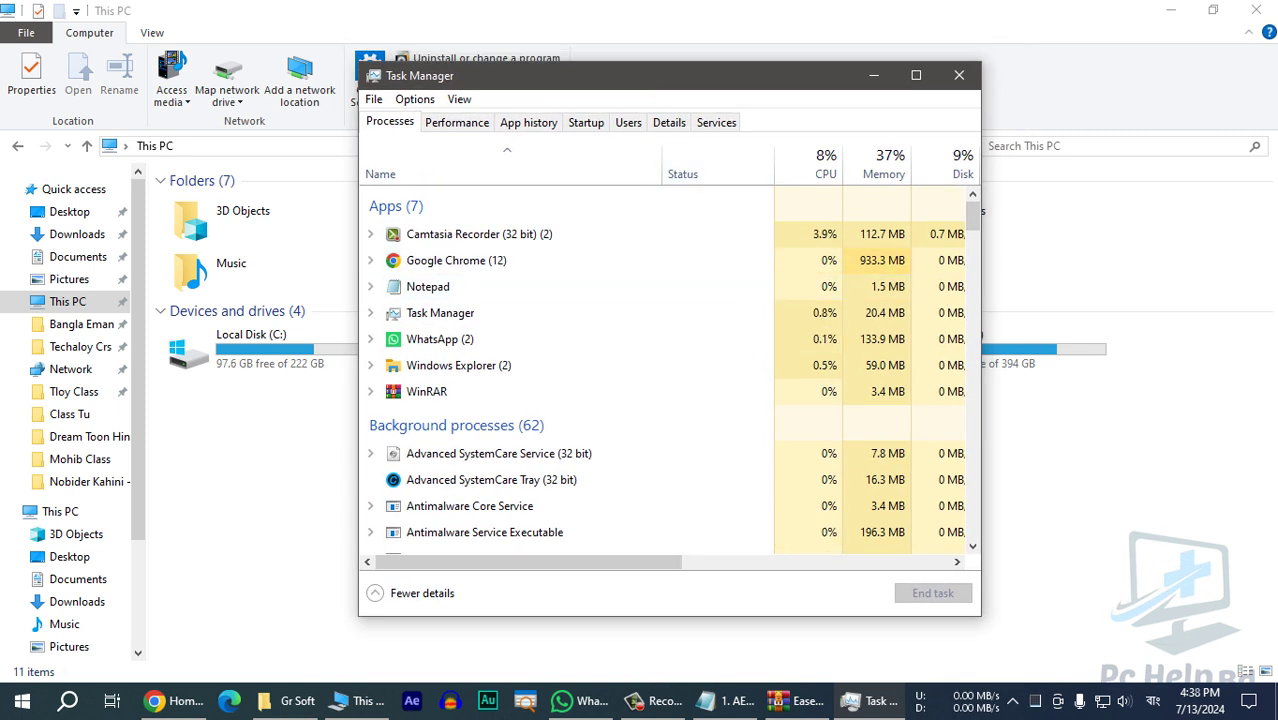
mouse_move(933, 697)
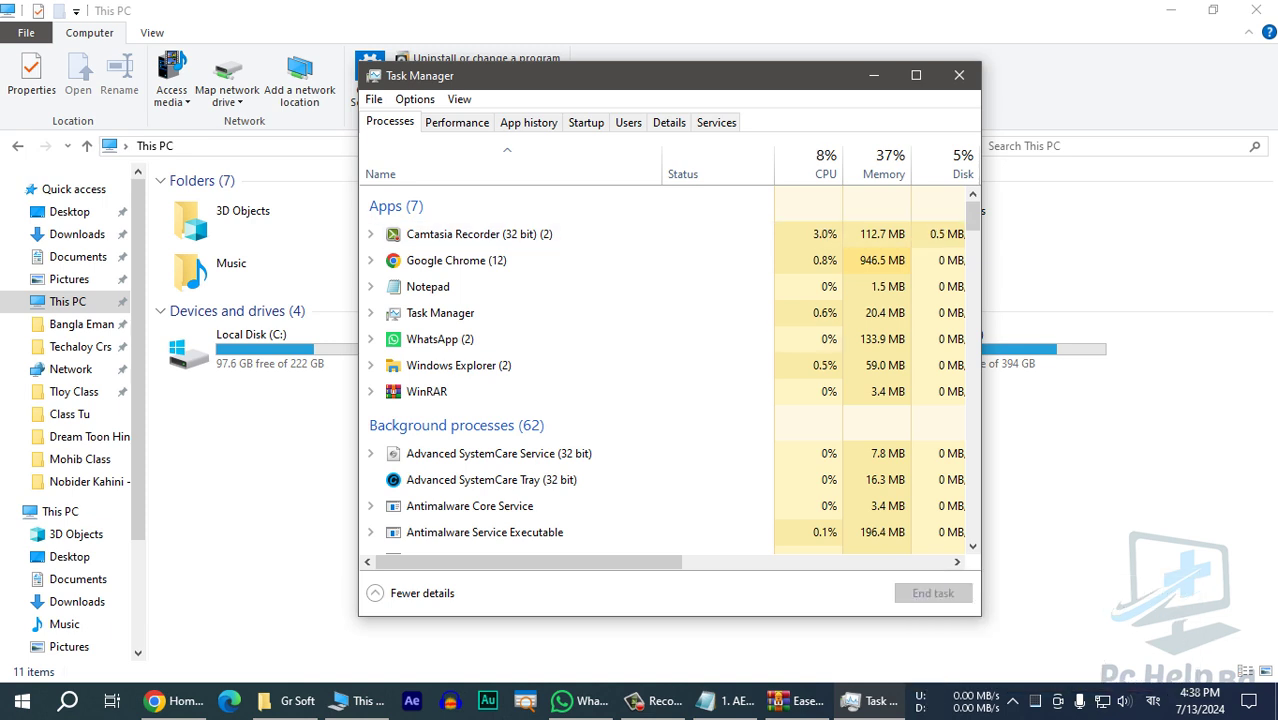
left_click_drag(533, 83, 519, 82)
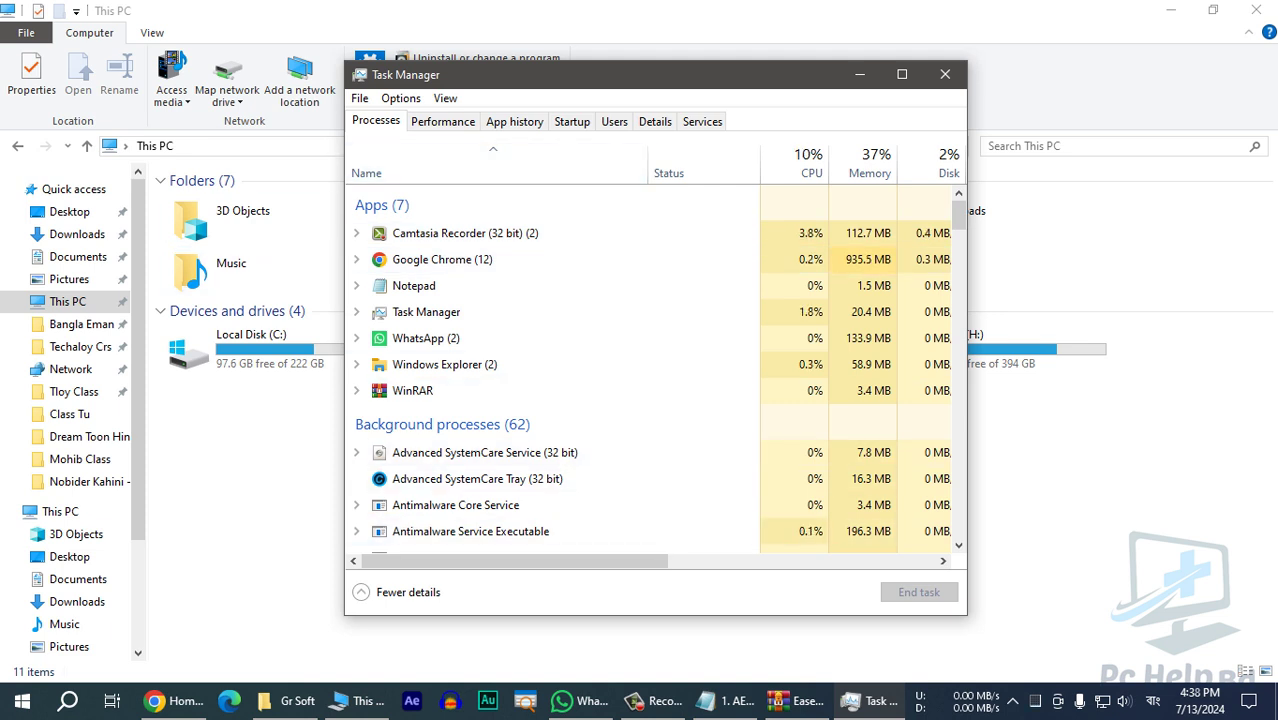
Display the CPU's performance details in Task Manager and examine its model, speed and core information.
left_click(443, 121)
left_click_drag(565, 95, 555, 96)
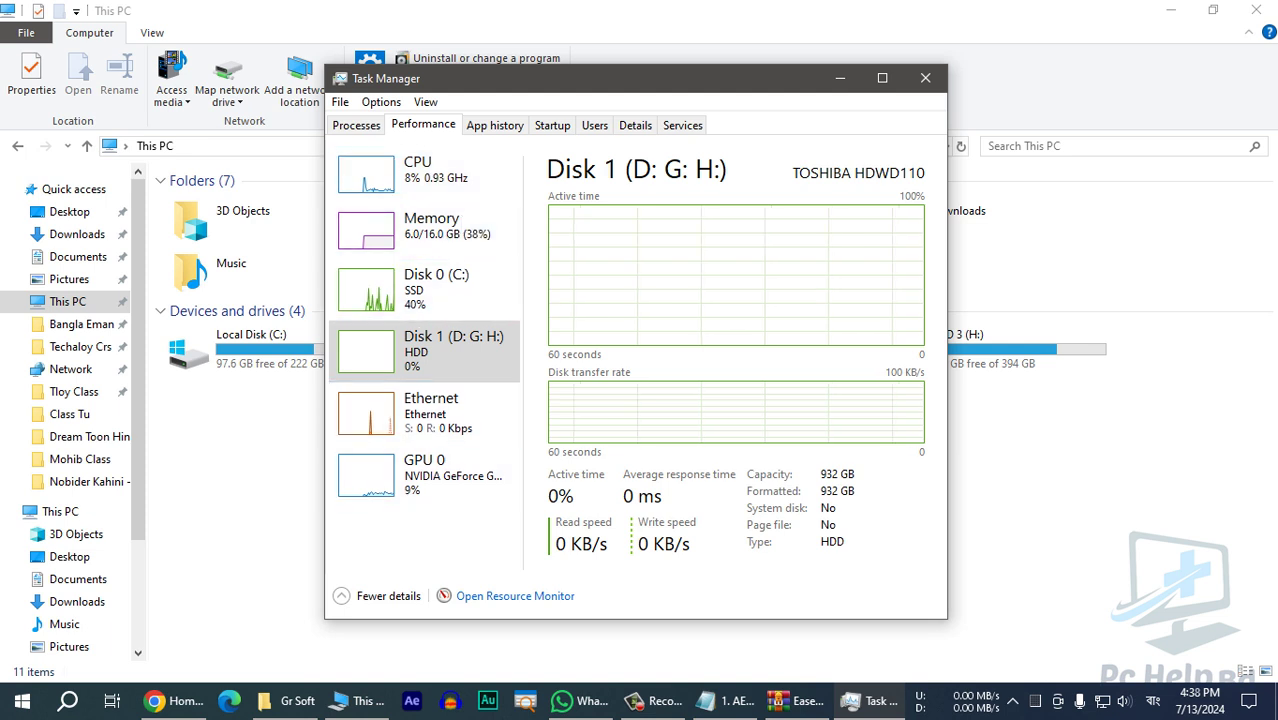
left_click(425, 172)
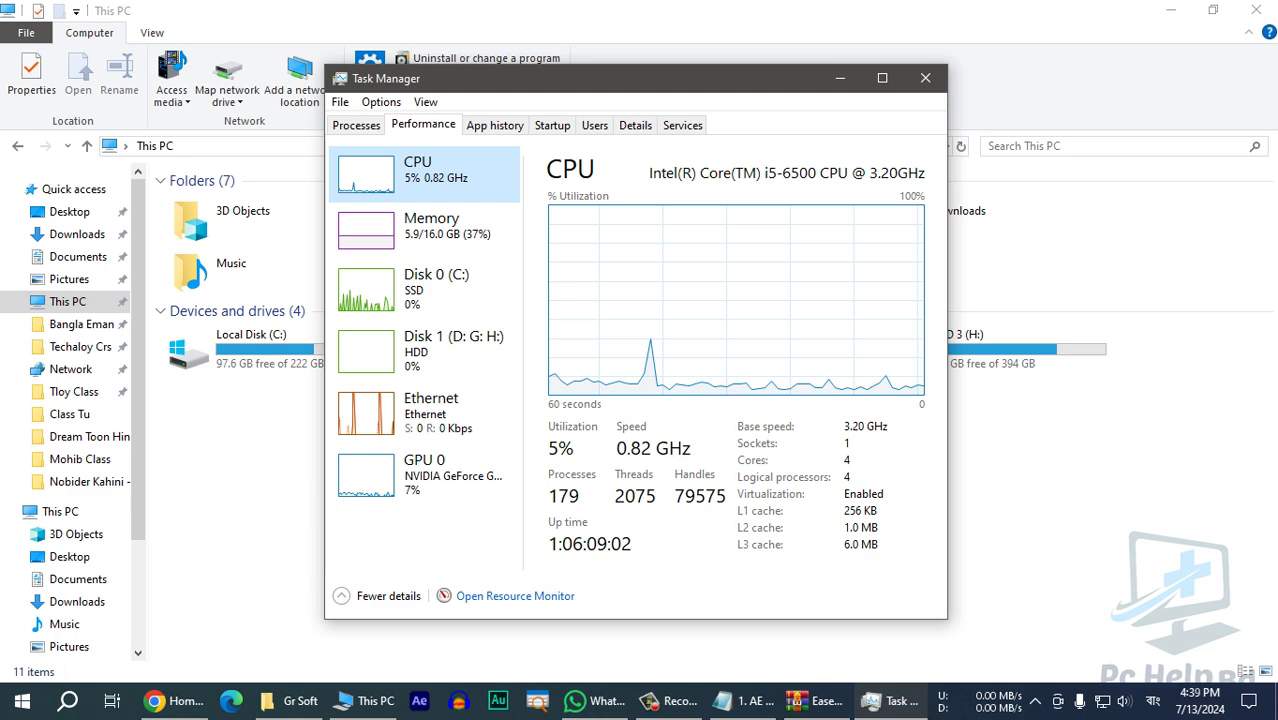
left_click_drag(748, 84, 764, 66)
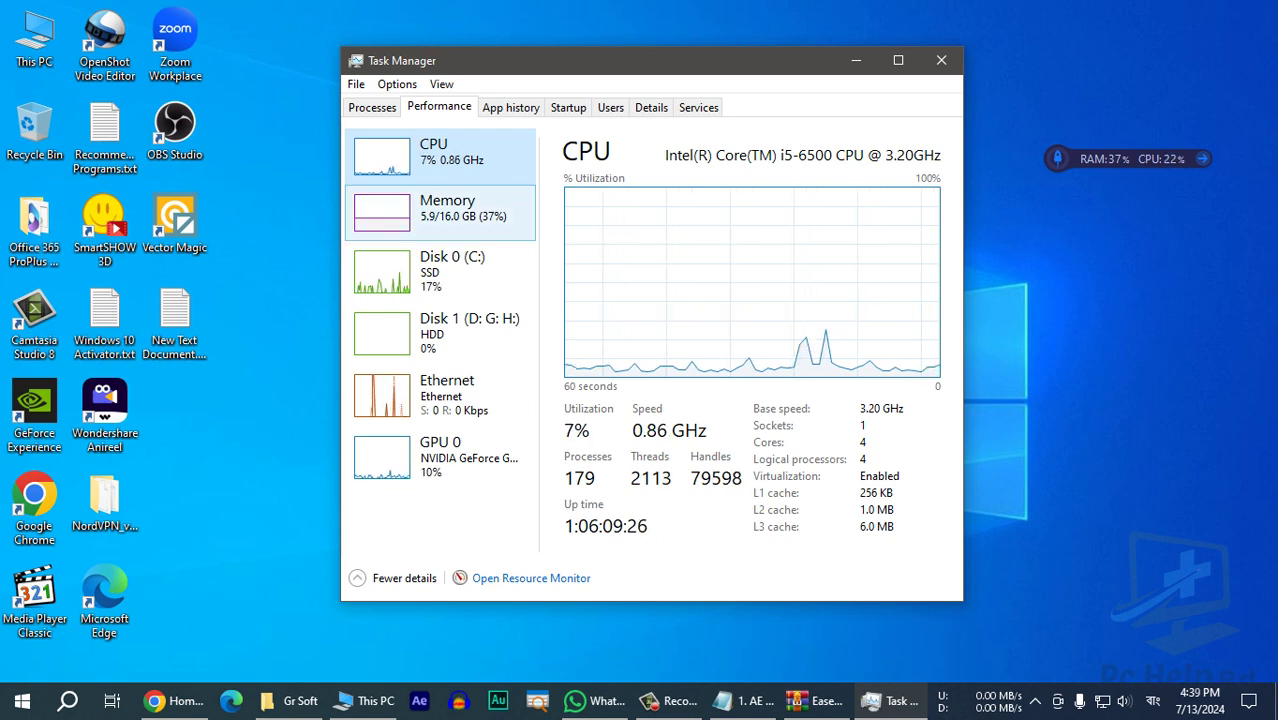
Review the performance details of the memory, both disks, the GPU and the CPU again, and close Task Manager.
left_click(447, 210)
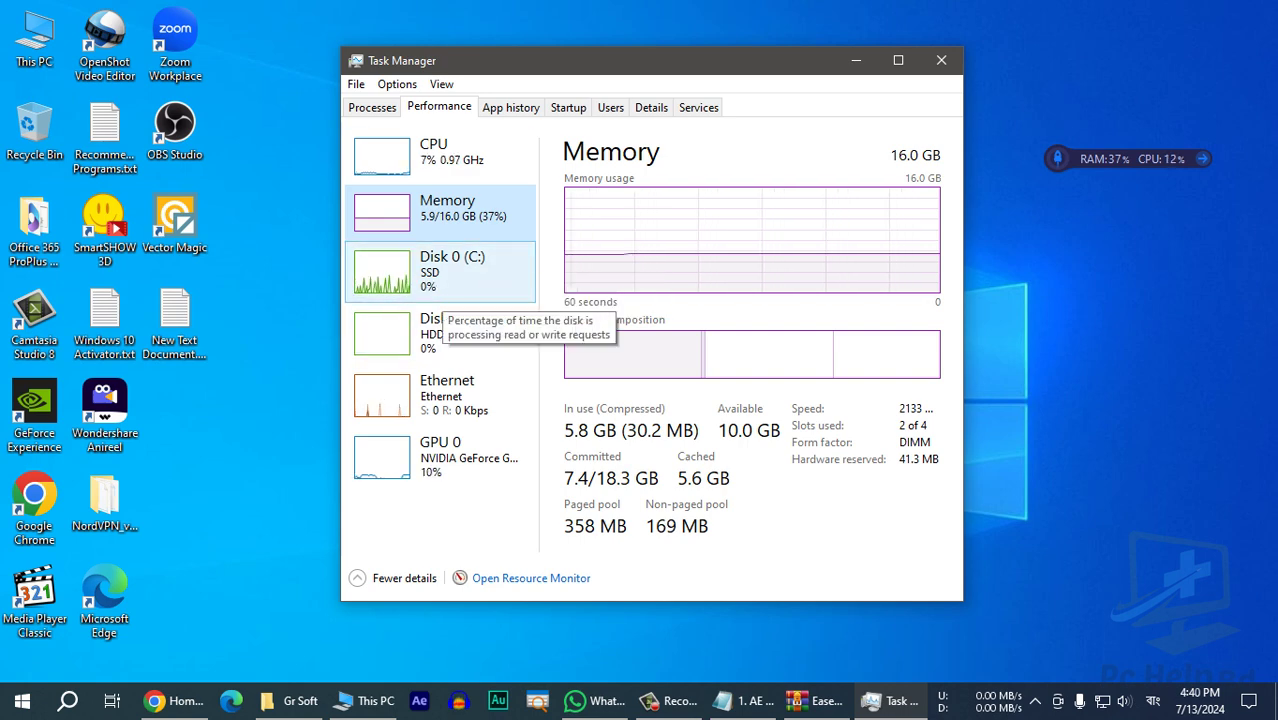
left_click(445, 288)
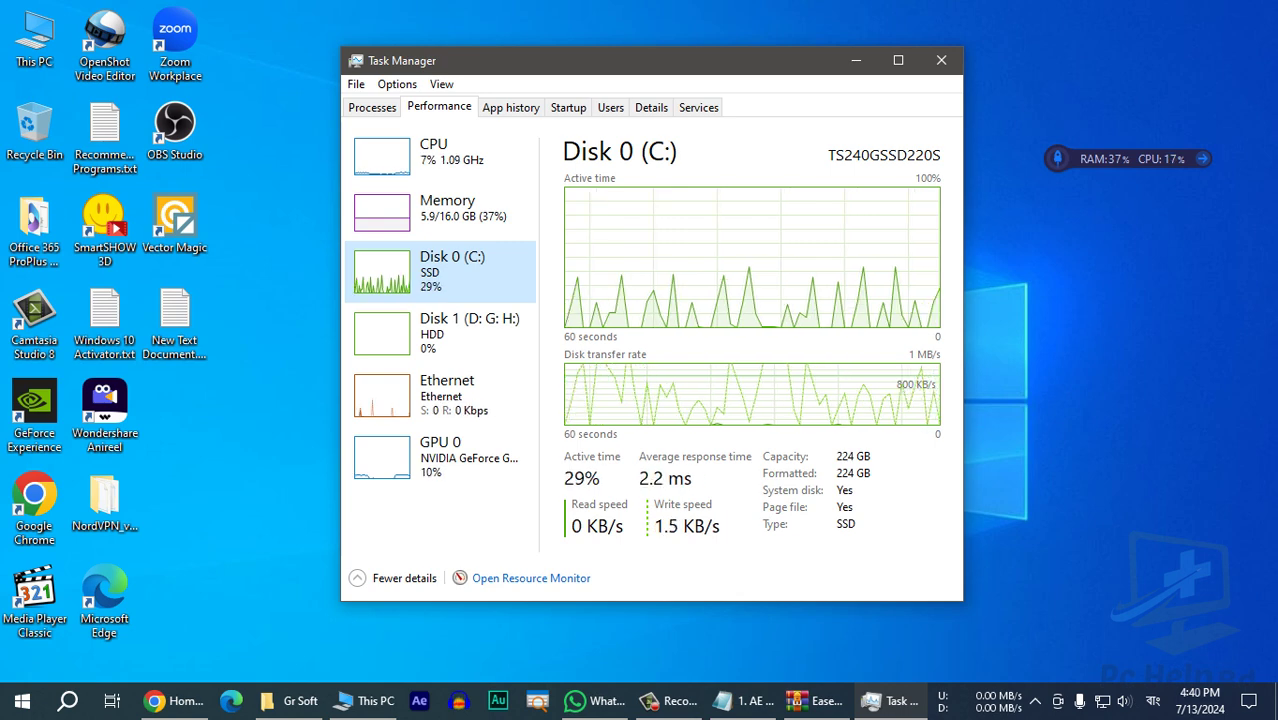
left_click(460, 333)
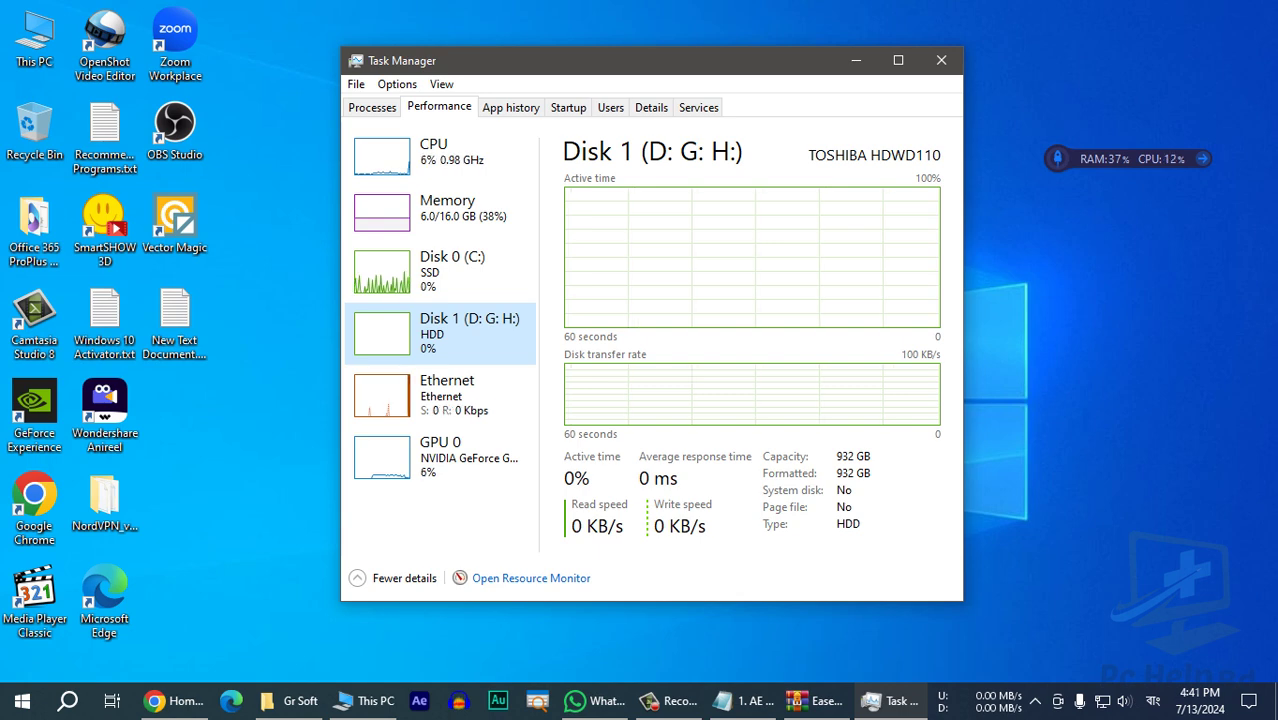
left_click(440, 458)
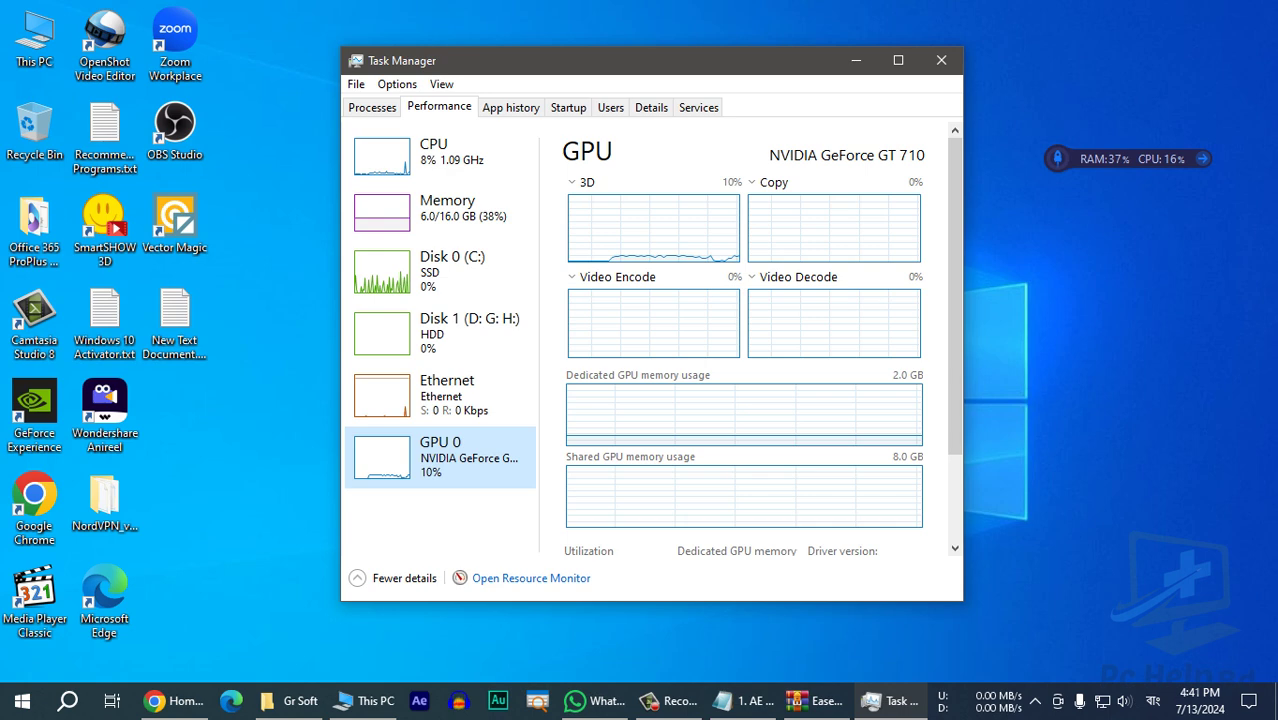
left_click(440, 158)
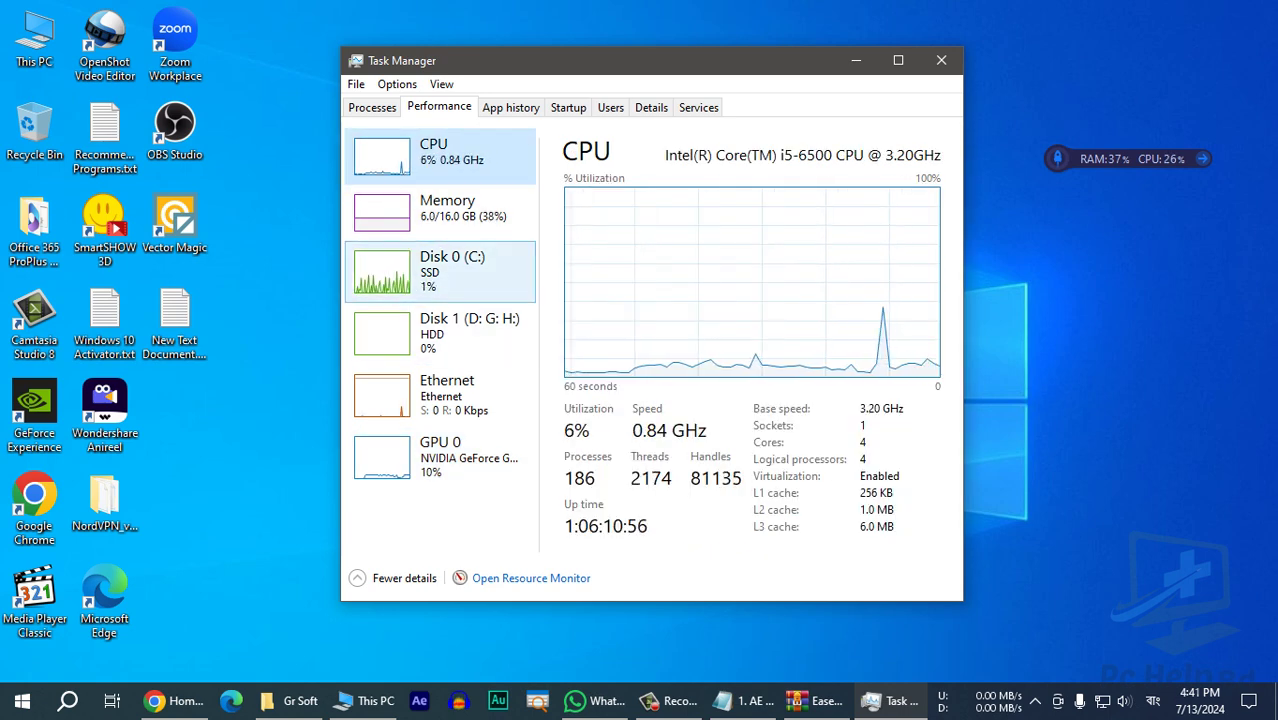
key("alt+F4")
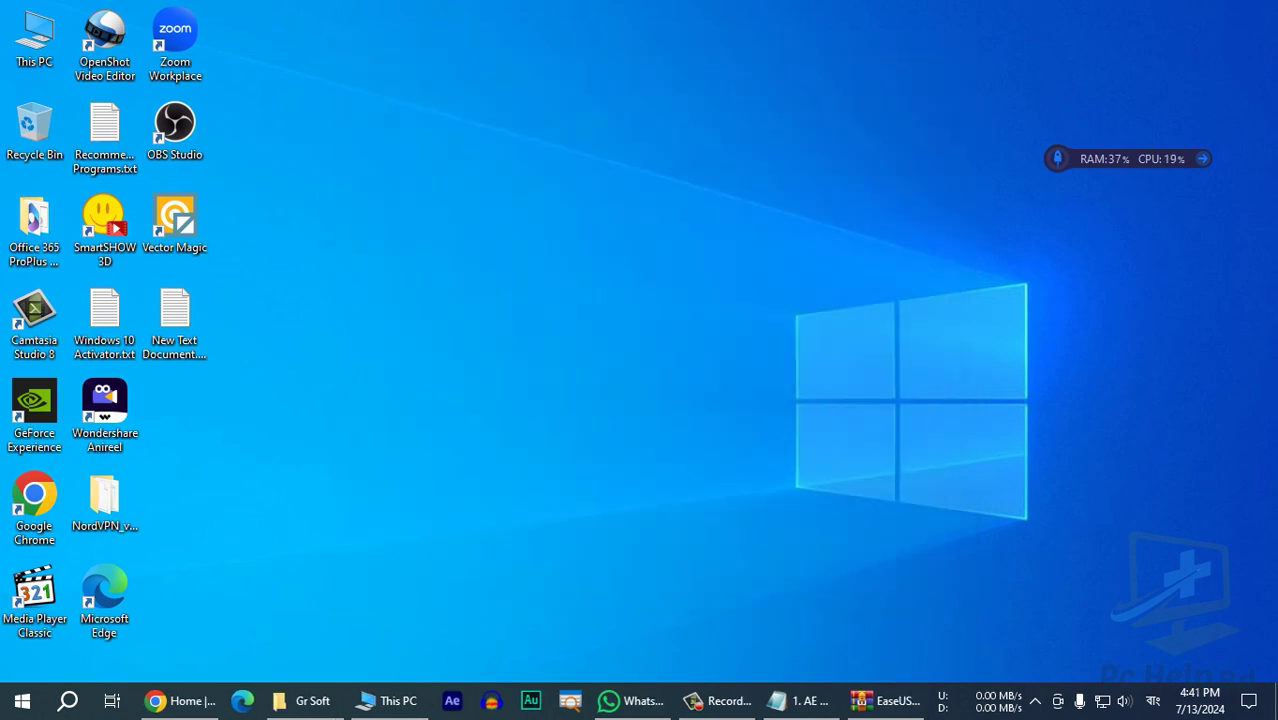
Open This PC in a maximized window, look into the Downloads folder and return to the drive overview.
double_click(34, 40)
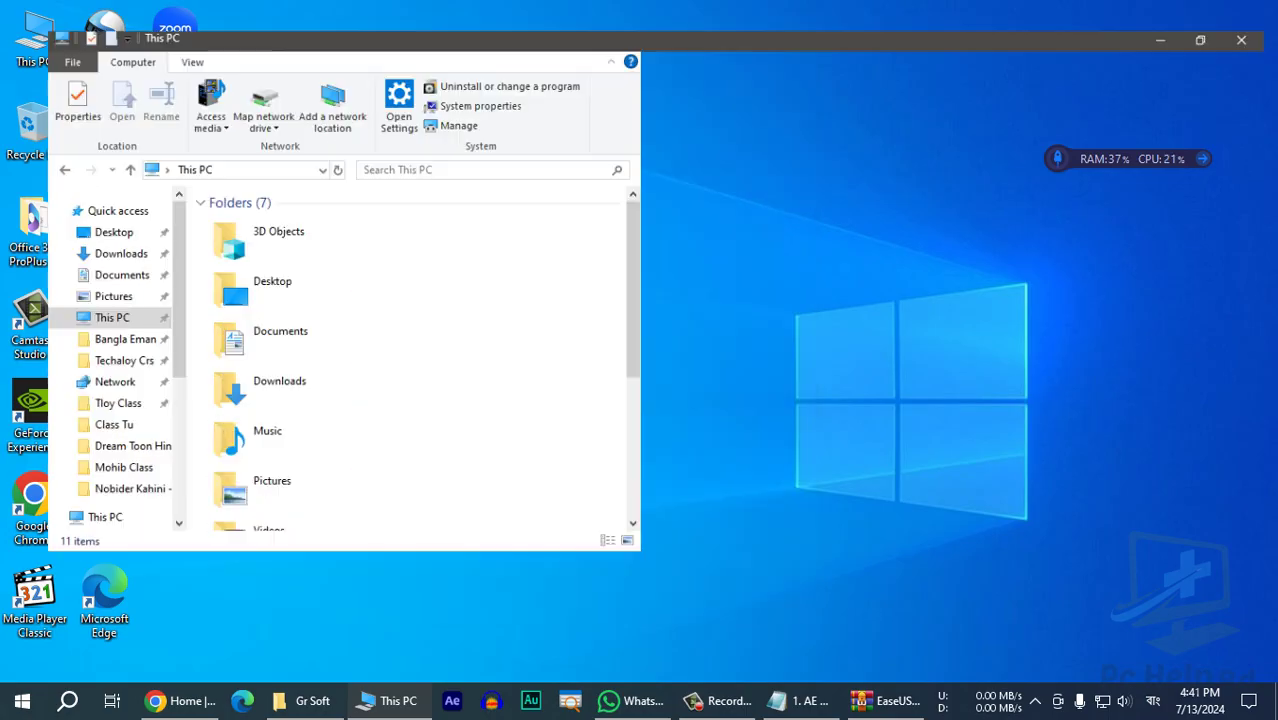
key("super+Up")
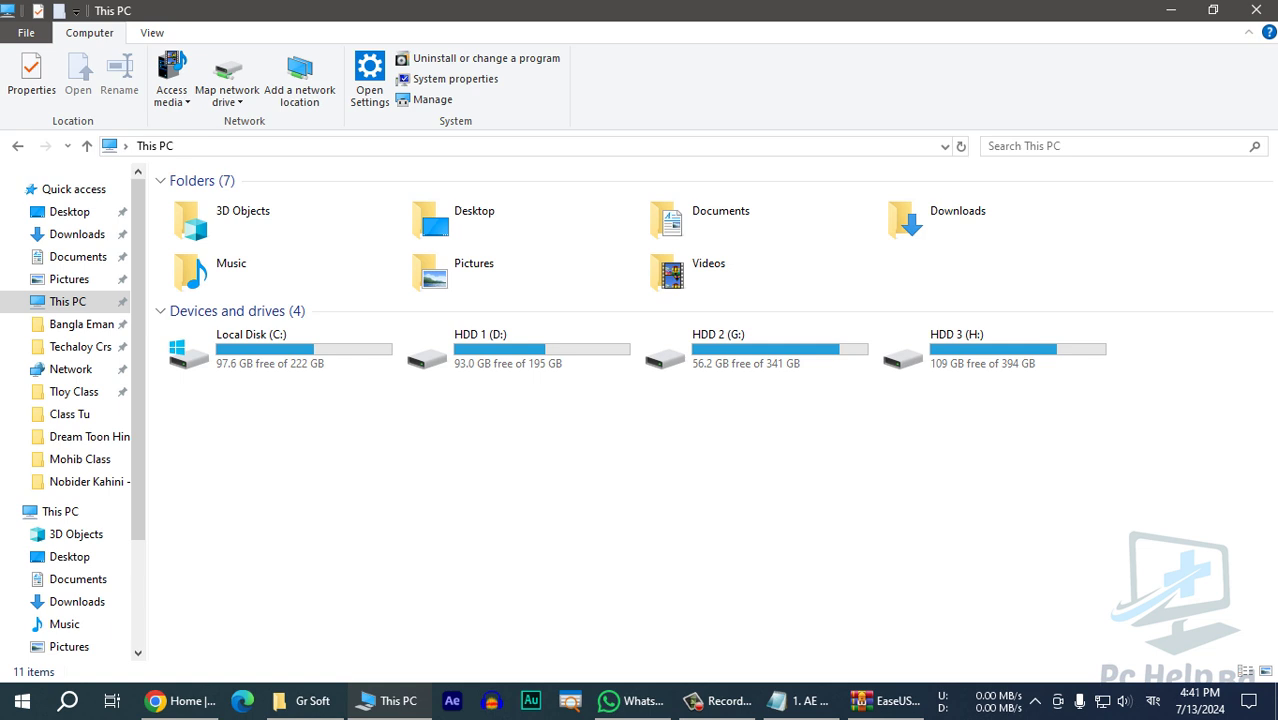
left_click(280, 348)
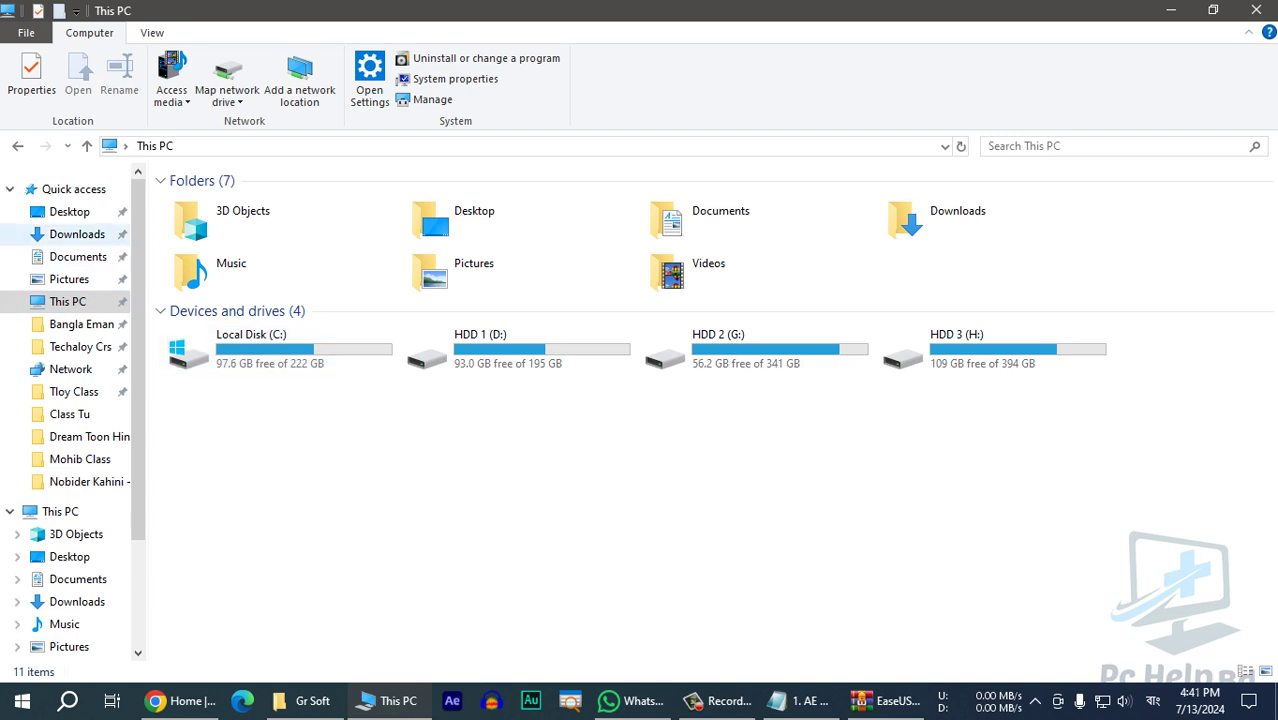
left_click(77, 234)
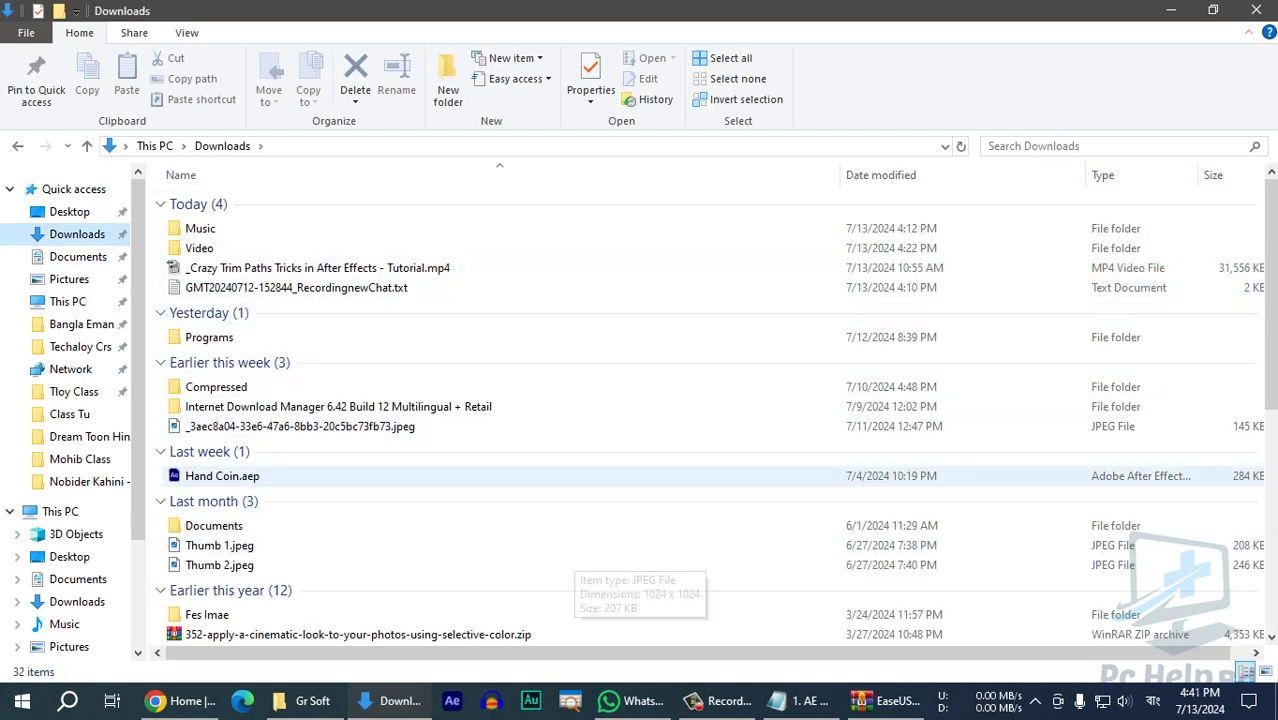
left_click(60, 511)
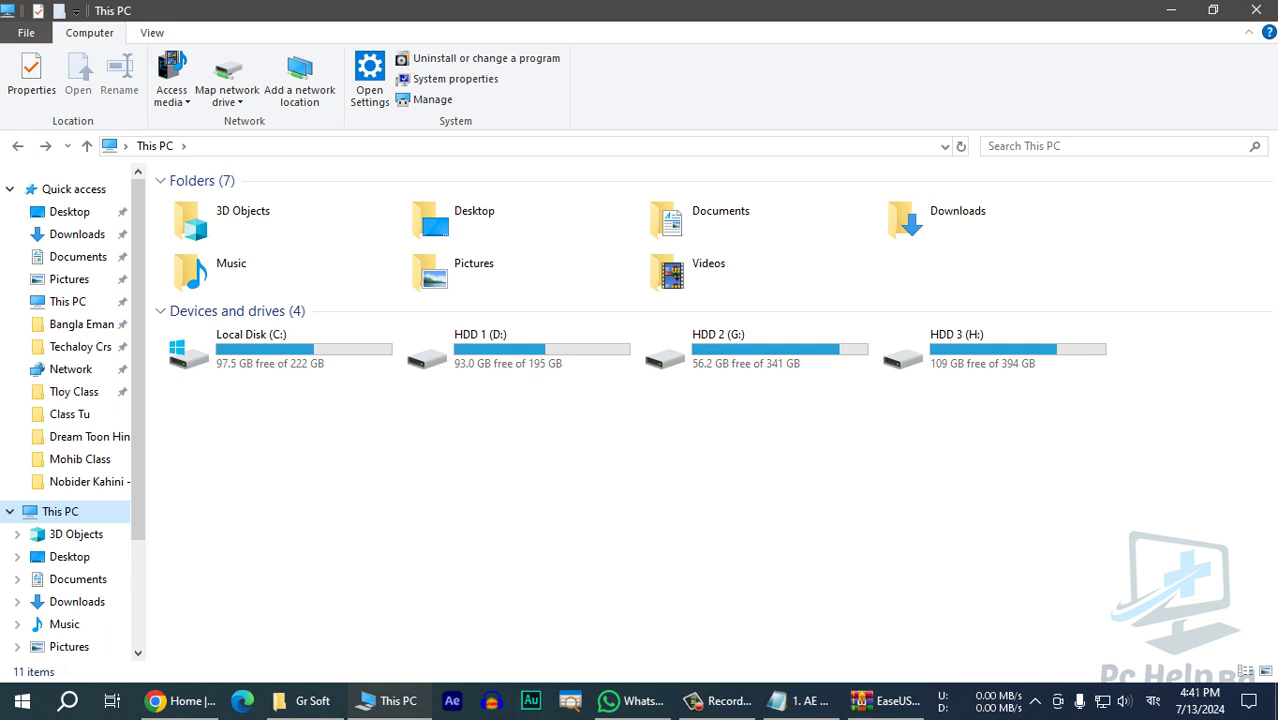
Browse Local Disk (C:) to the Users folder and open the personal user profile folder.
double_click(260, 350)
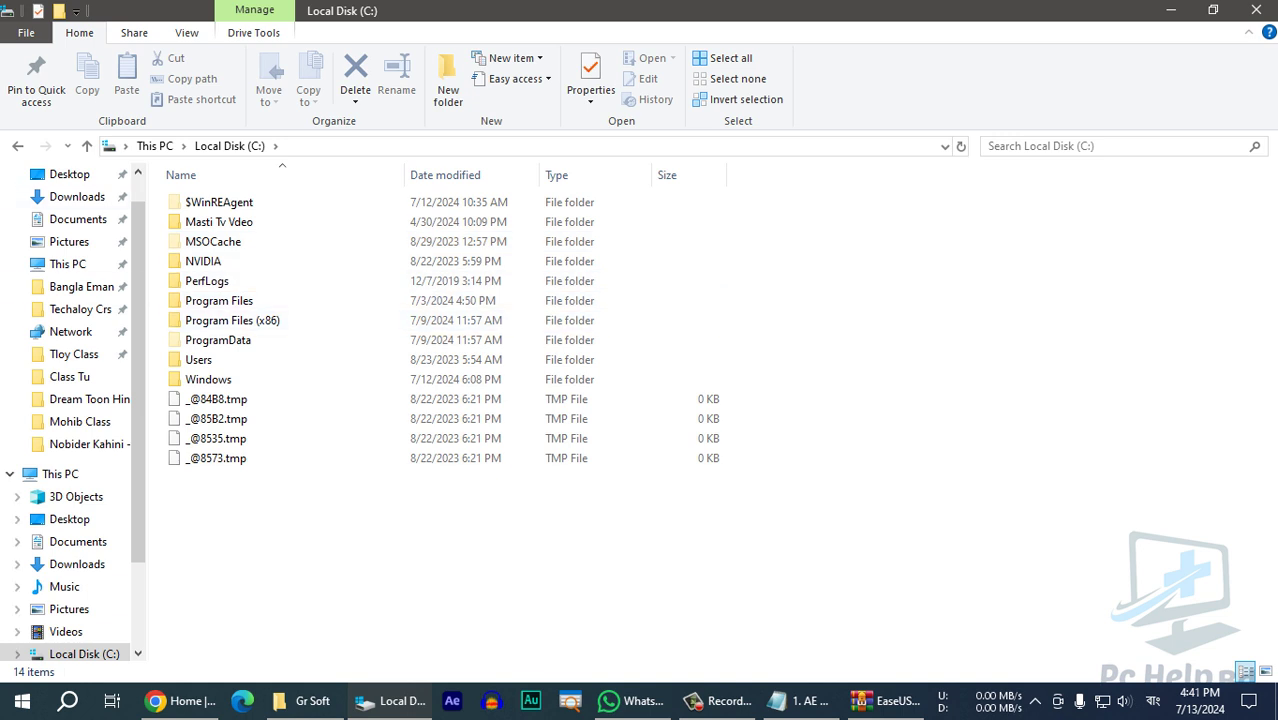
key("alt+Up")
key("Return")
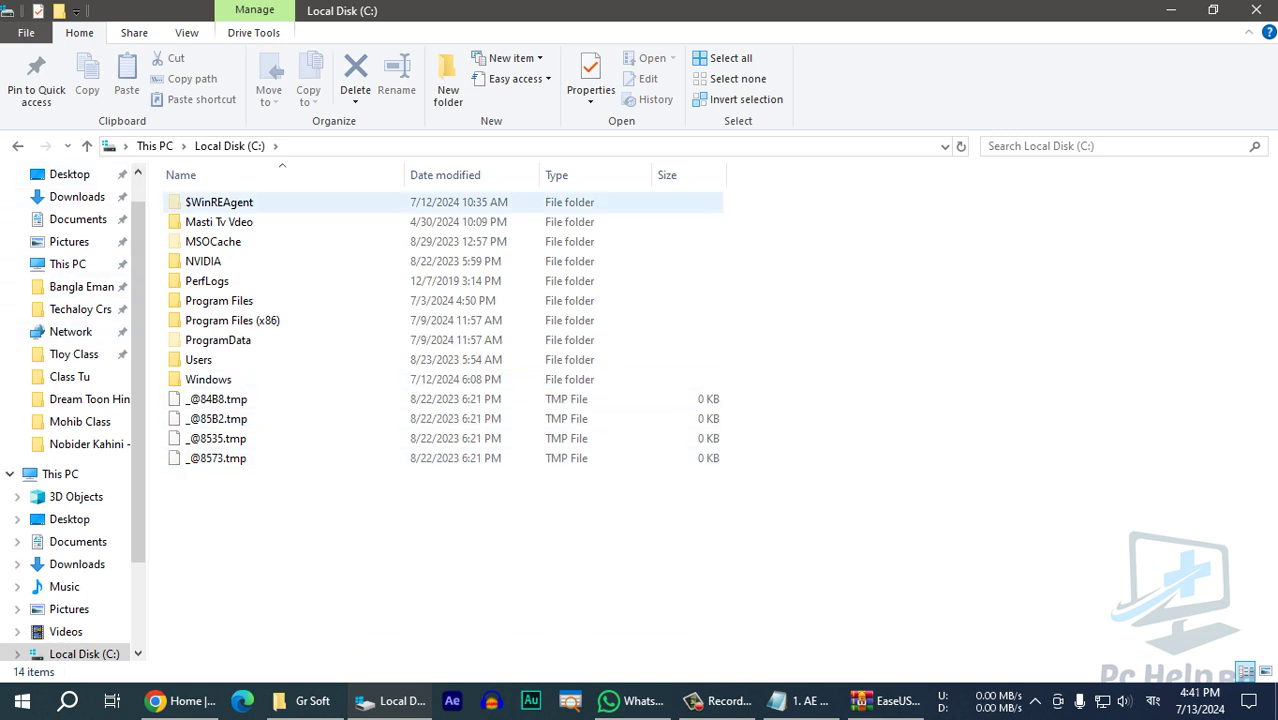
double_click(198, 359)
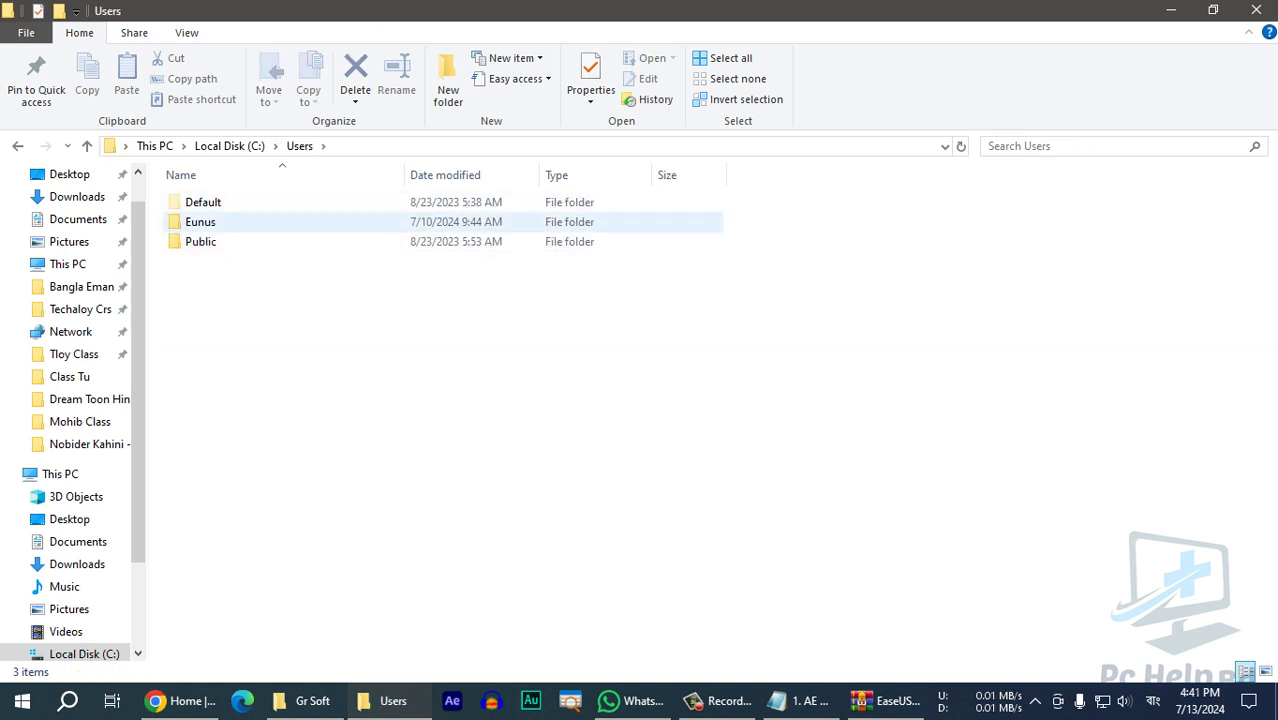
double_click(200, 221)
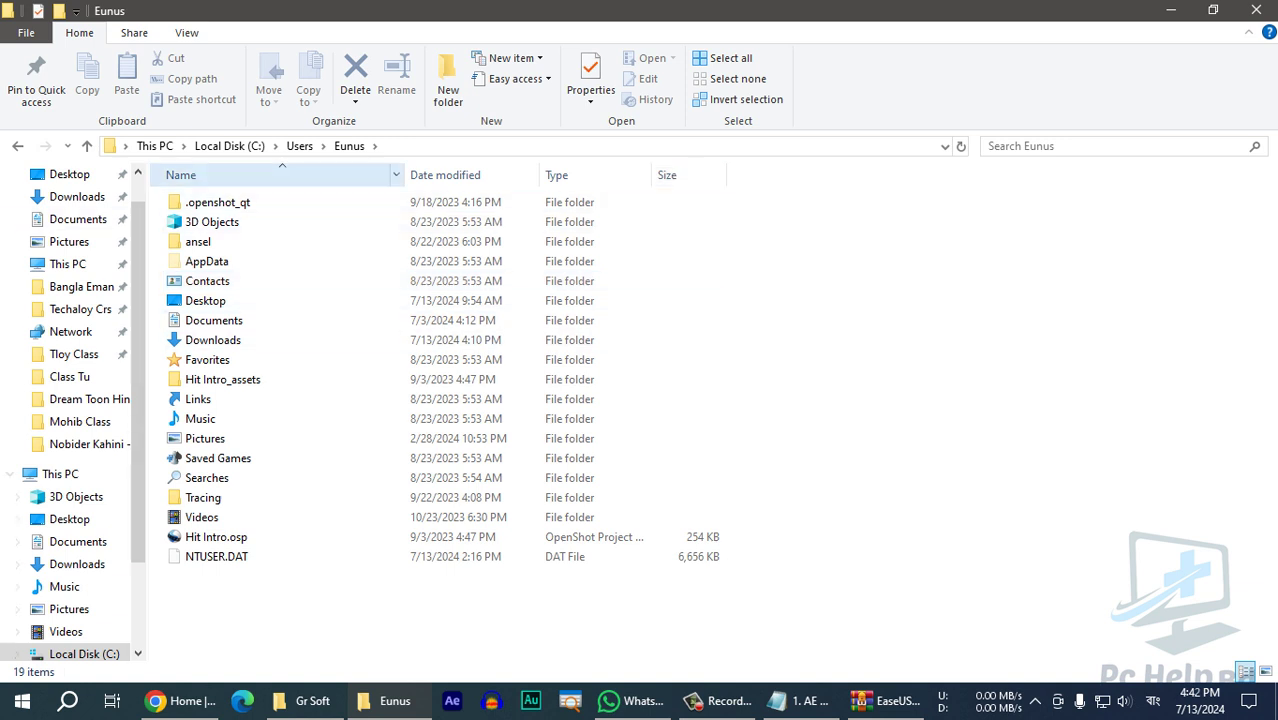
Return from the personal profile folder to the Users folder.
left_click(590, 96)
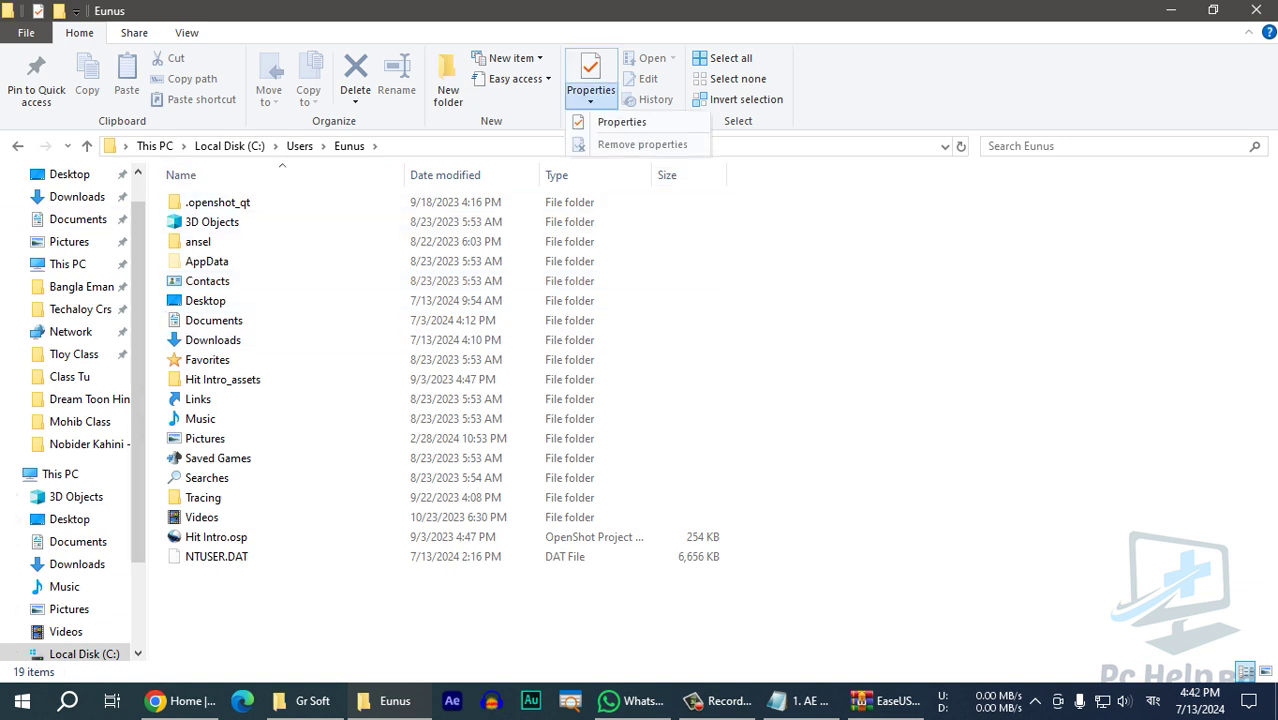
key("Escape")
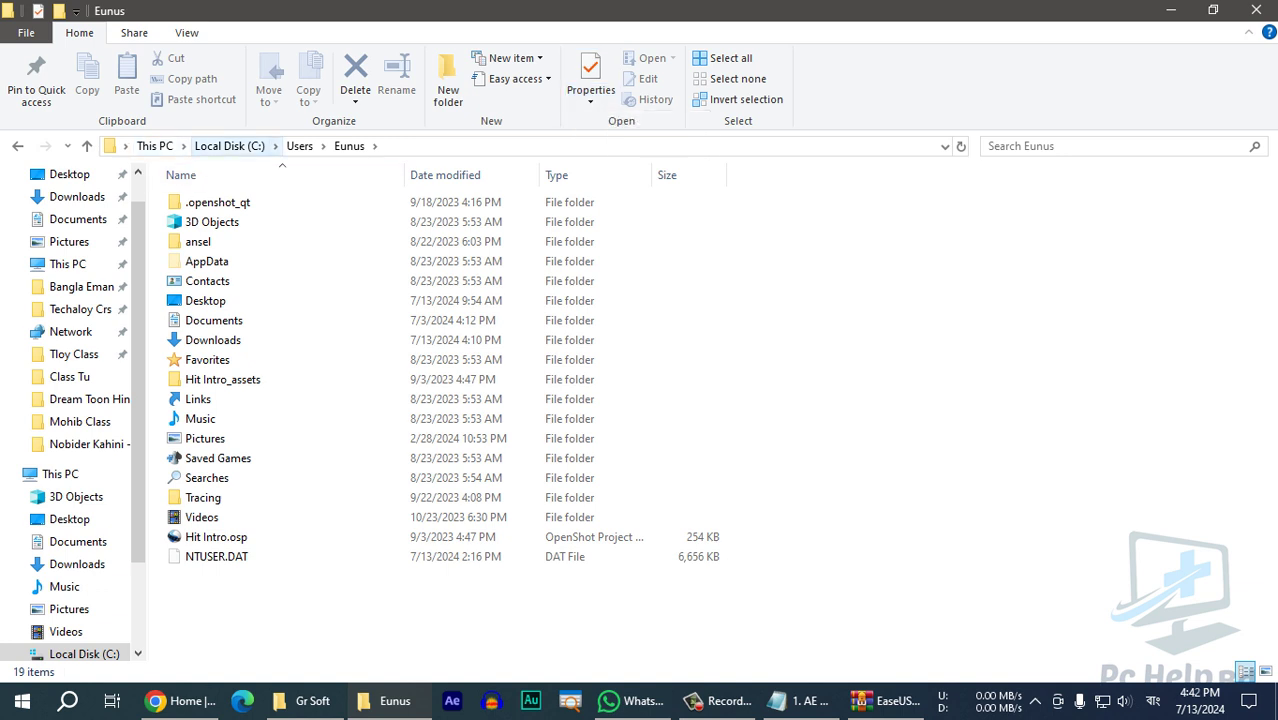
left_click(299, 146)
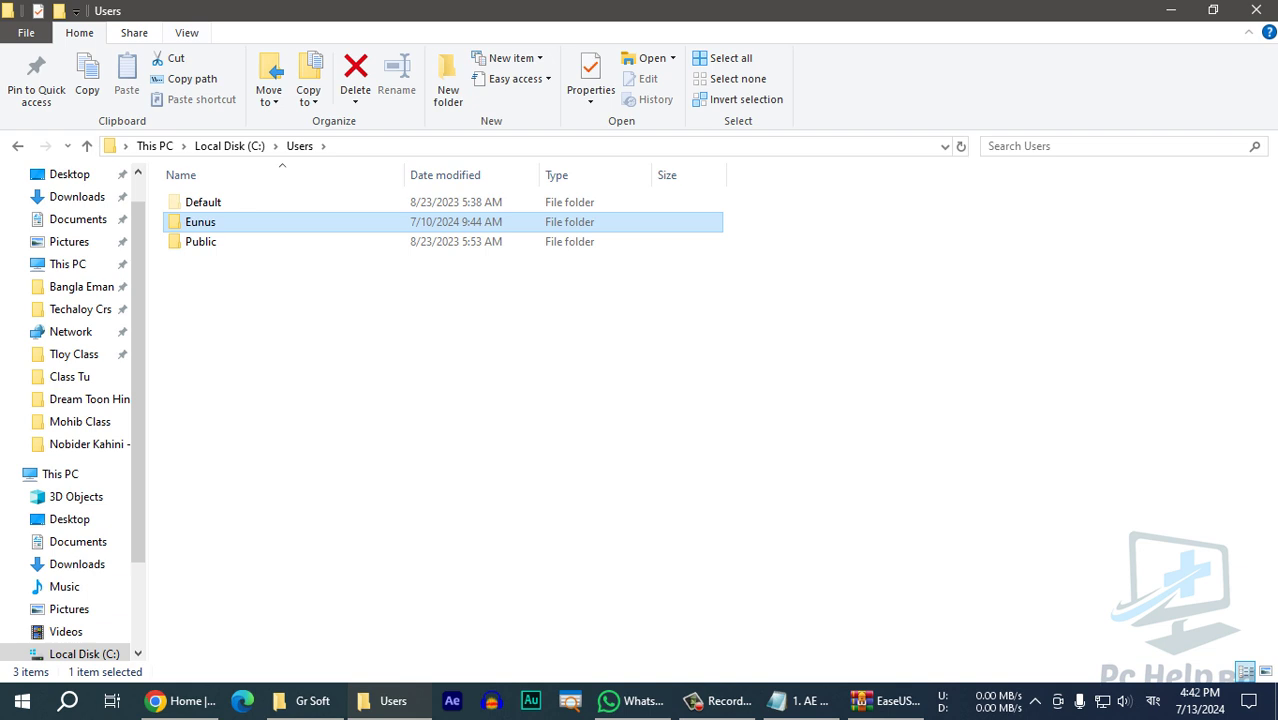
Check the hidden files and folders setting in the advanced view settings of Folder Options and dismiss the dialog.
key("alt+v")
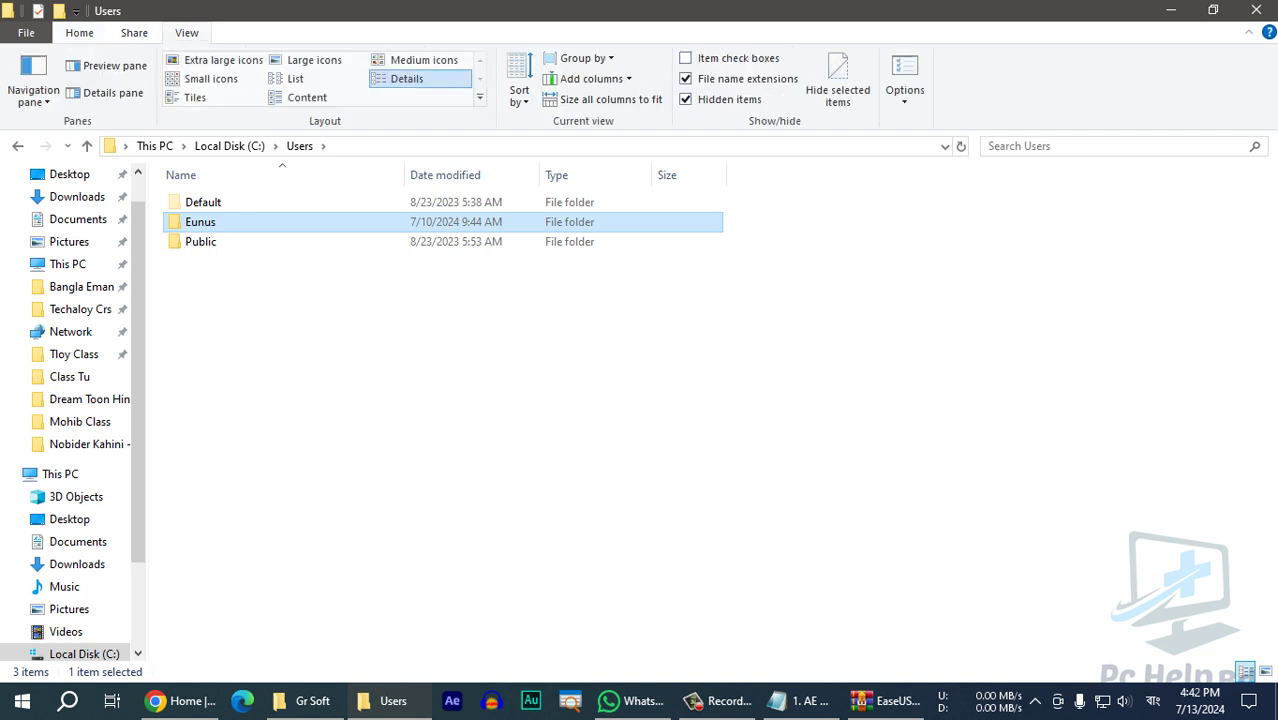
left_click(904, 75)
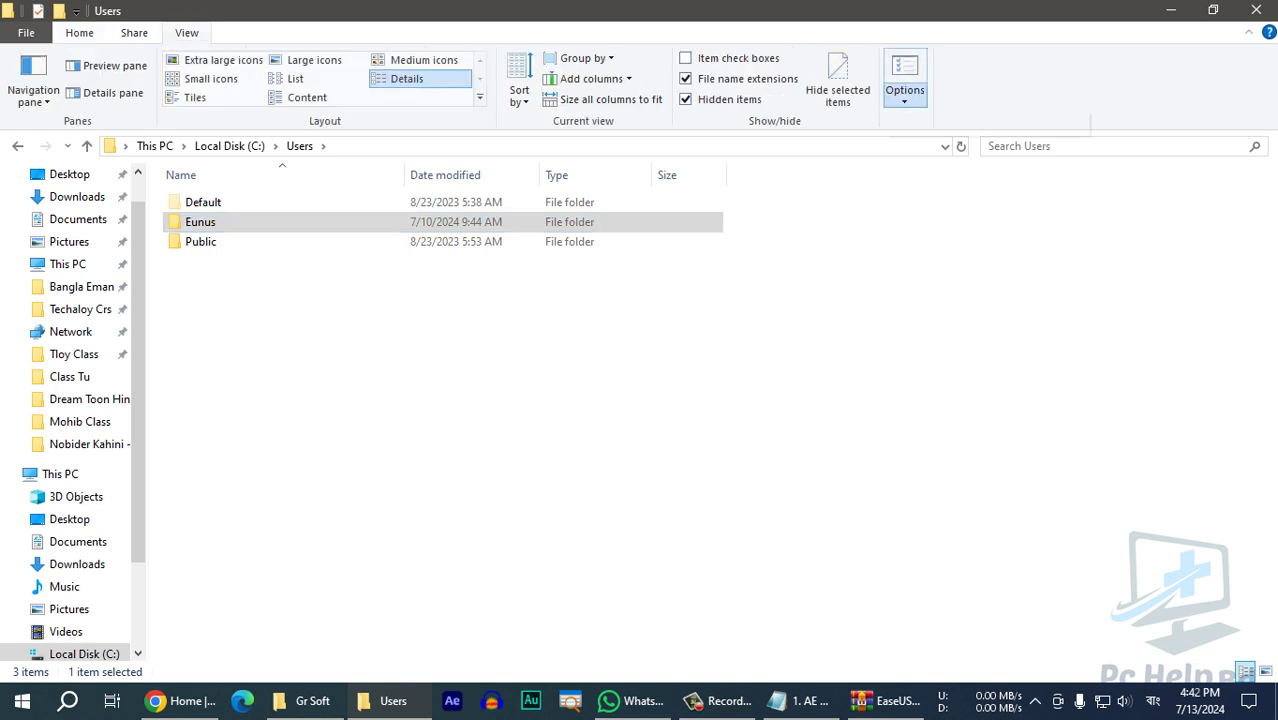
left_click(990, 121)
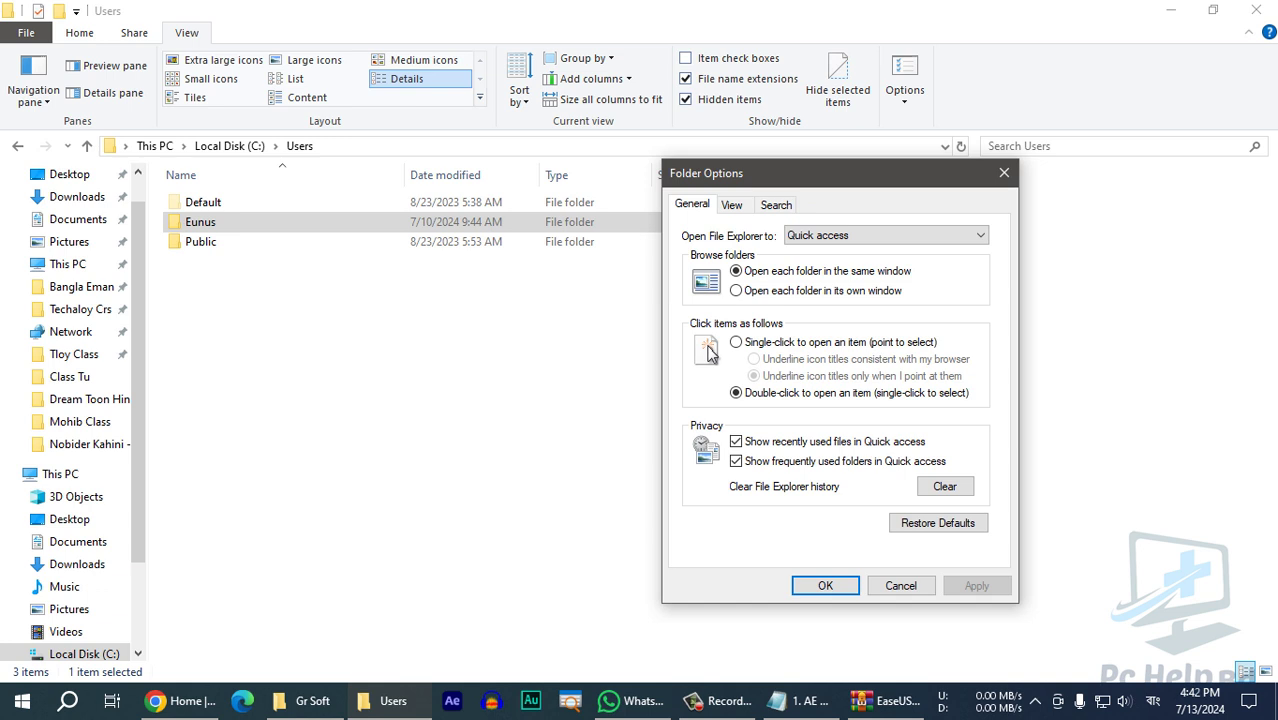
left_click_drag(896, 188, 884, 191)
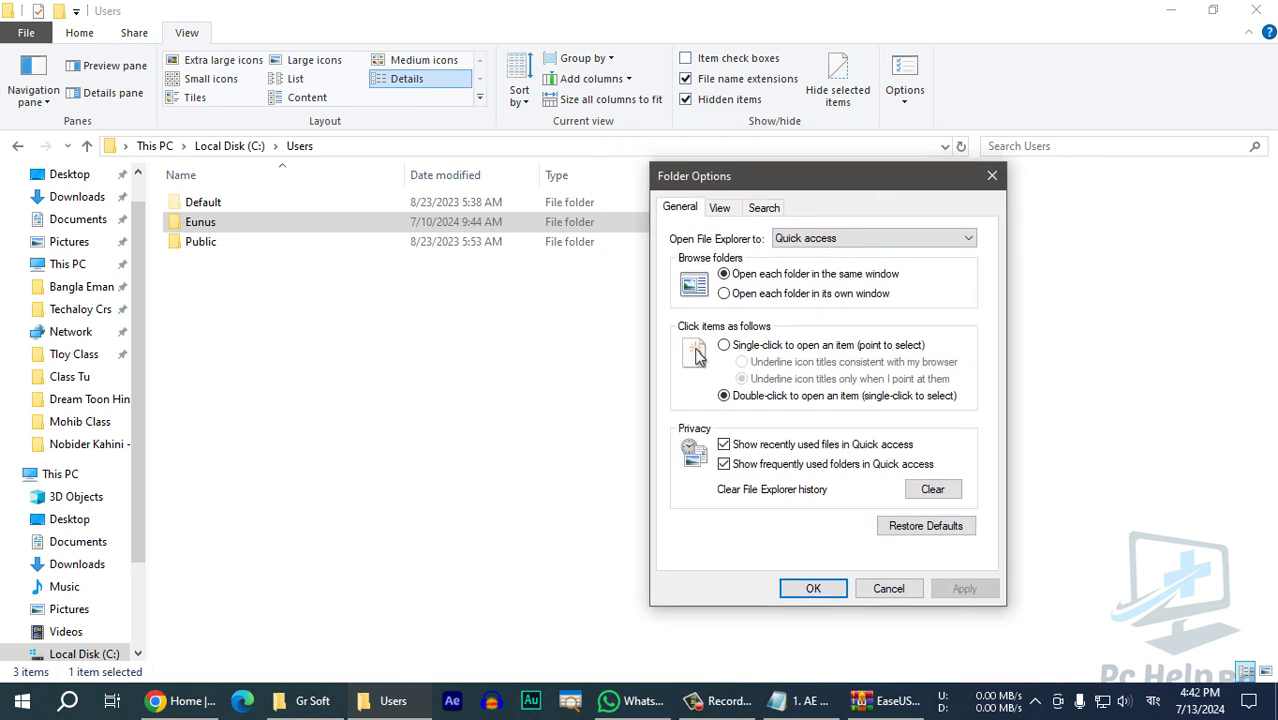
left_click_drag(814, 188, 868, 188)
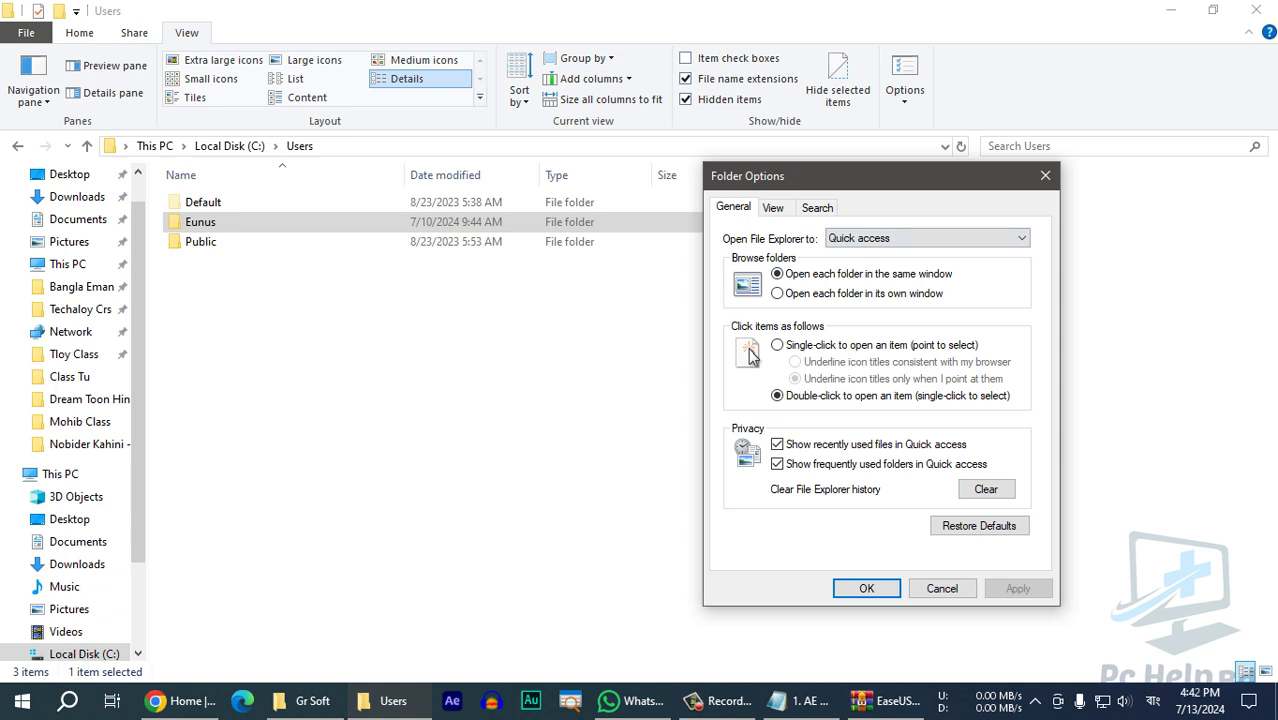
left_click(773, 207)
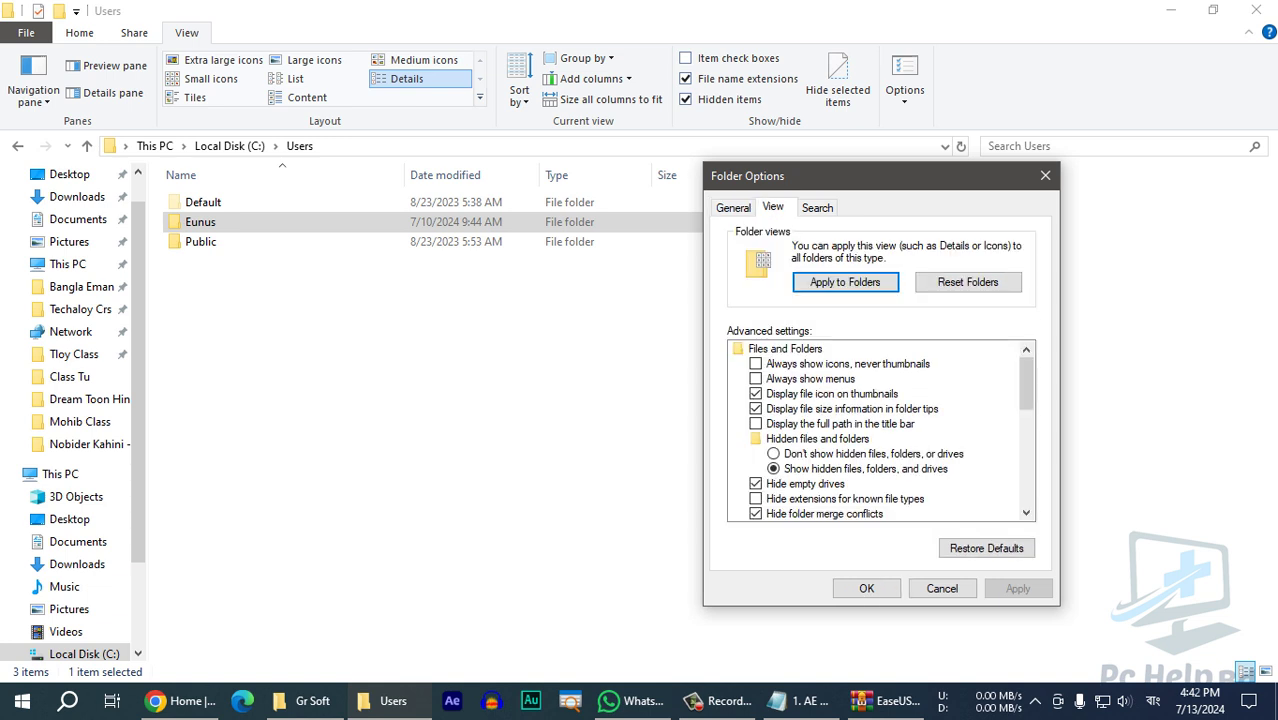
left_click(866, 588)
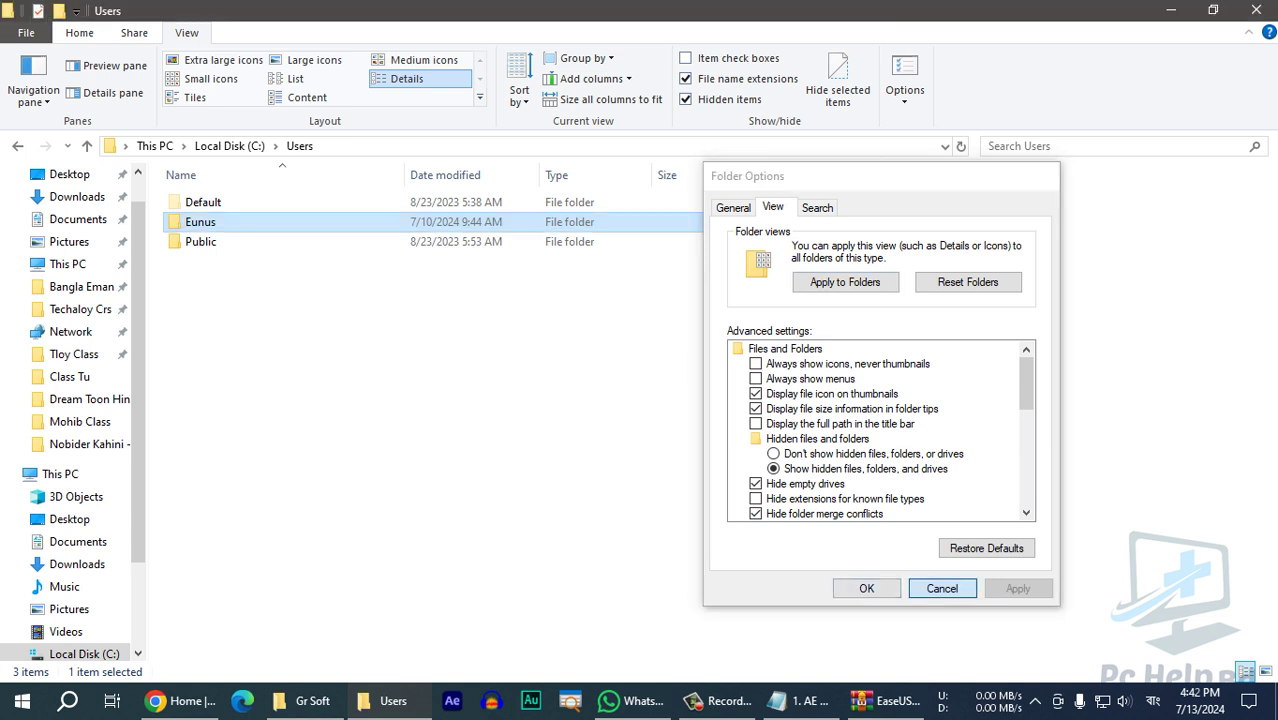
Look into the personal user profile folder and return to the This PC overview.
double_click(200, 221)
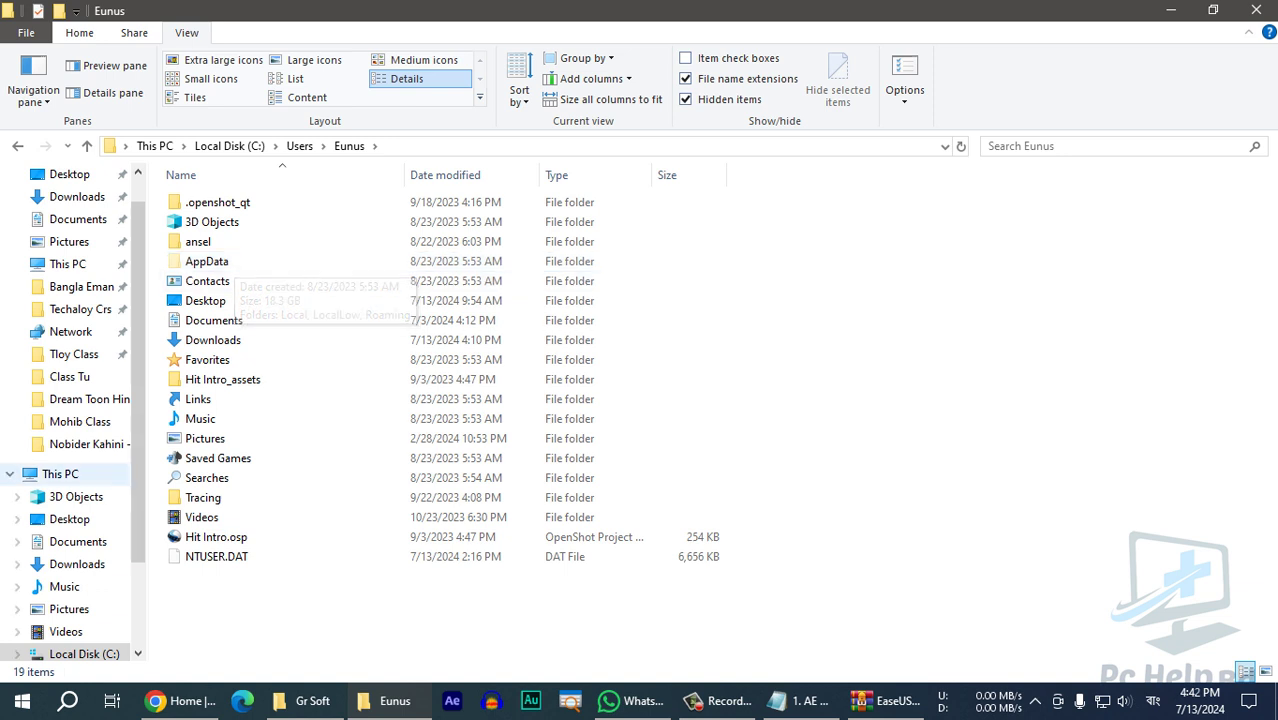
left_click(60, 474)
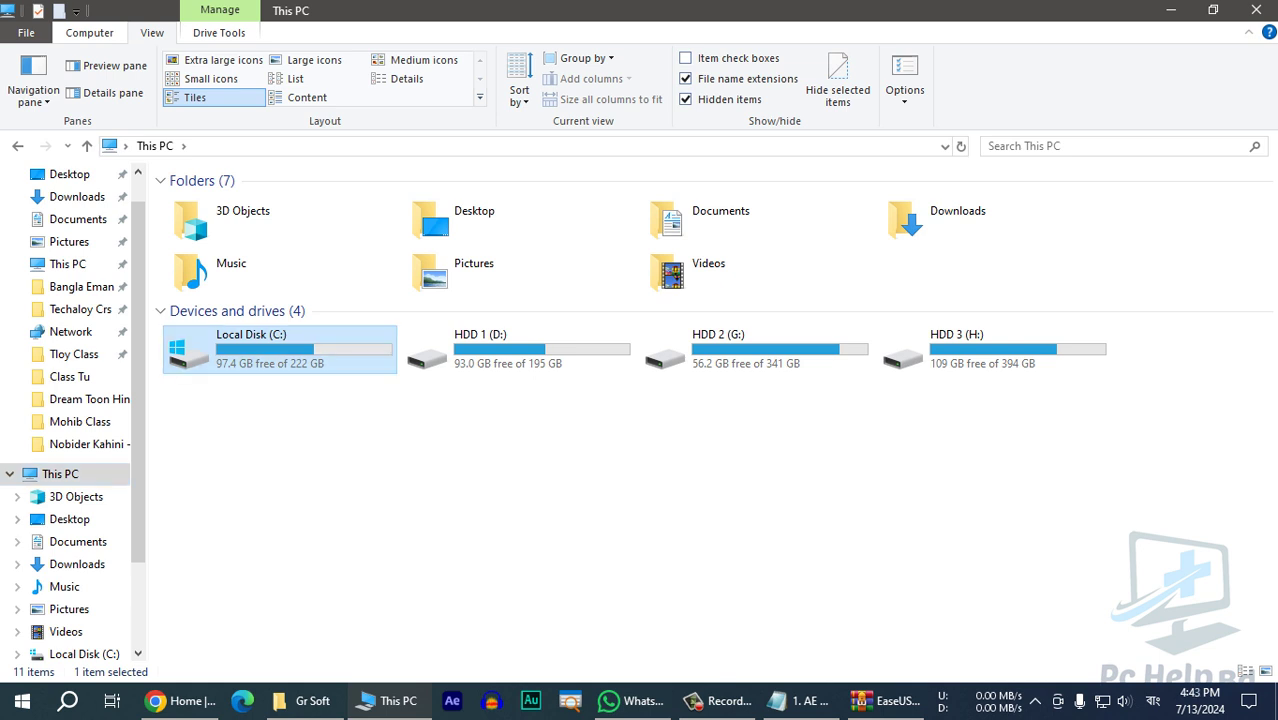
Browse Local Disk (C:) through Users, the personal profile folder and AppData to the Local folder.
double_click(280, 340)
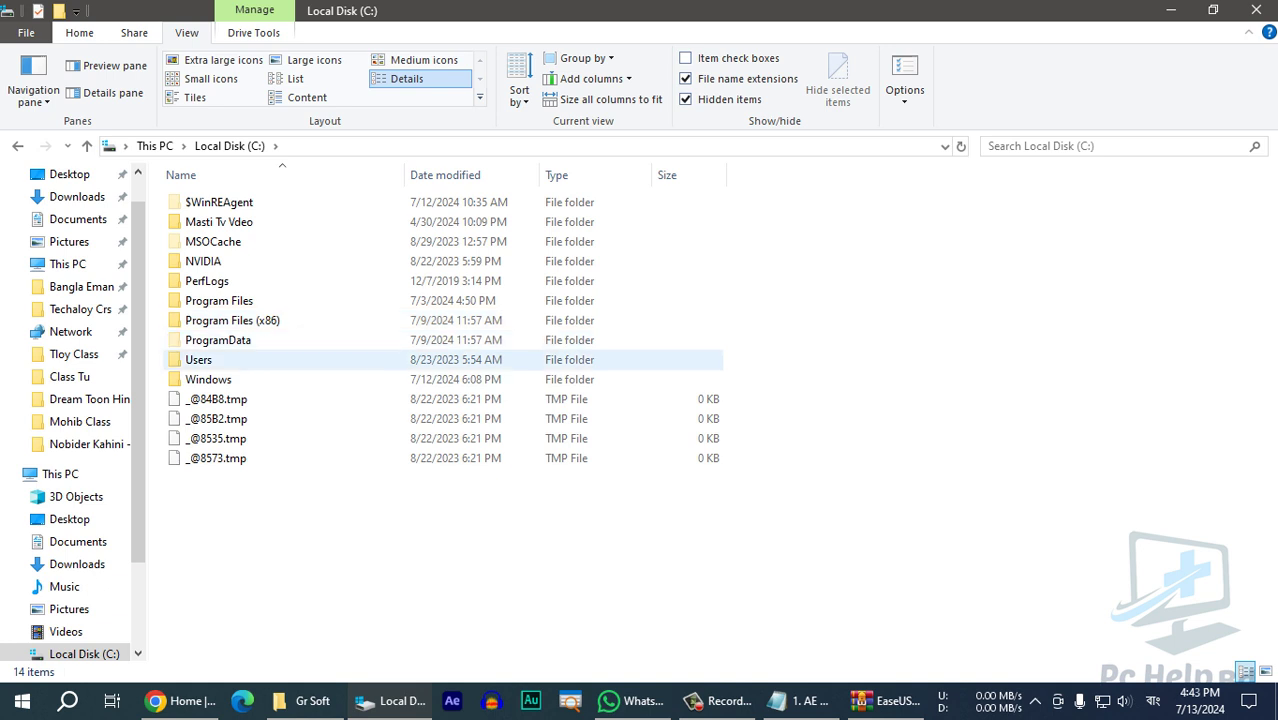
double_click(200, 359)
left_click(200, 221)
double_click(200, 221)
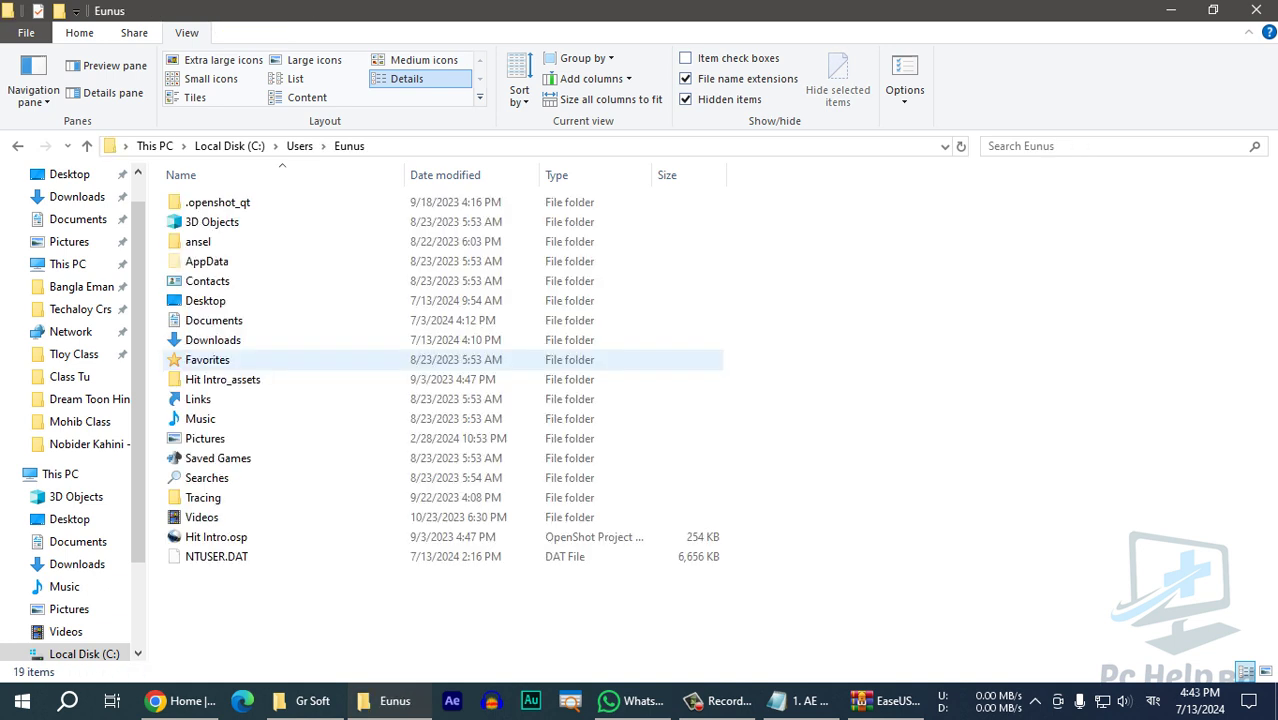
left_click(206, 261)
double_click(206, 261)
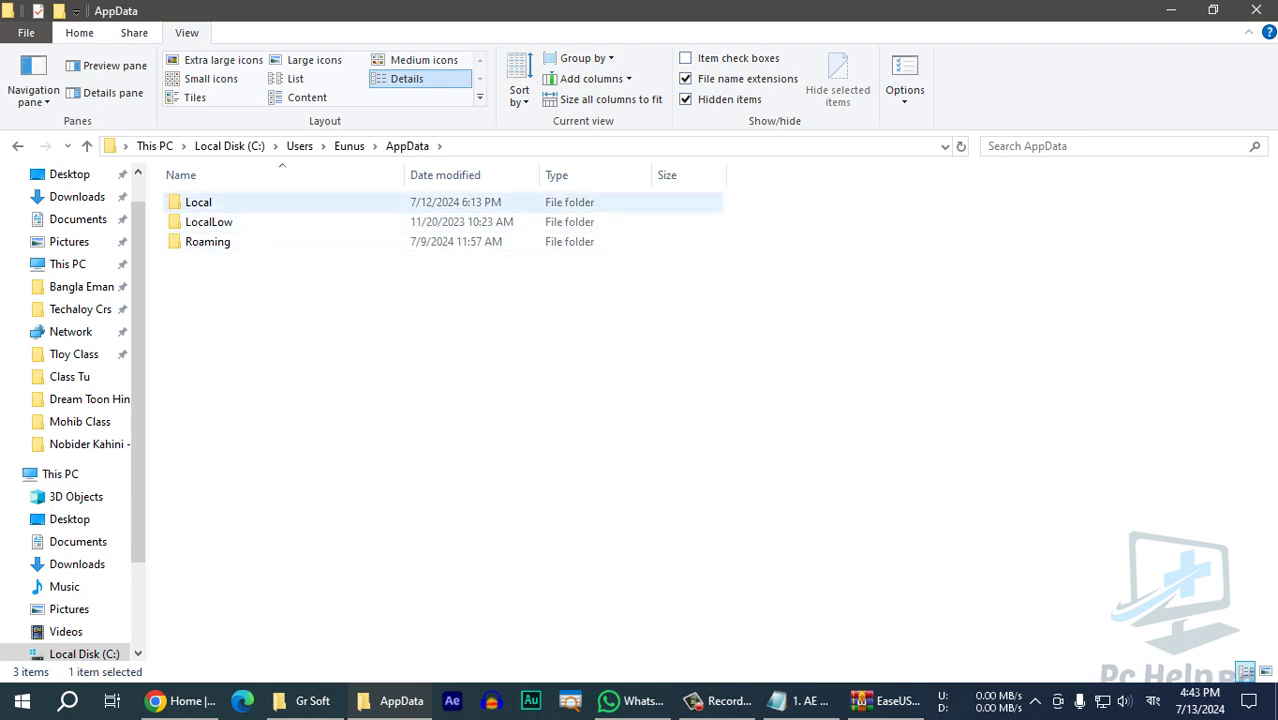
double_click(198, 202)
Check the size of the Temp folder in its properties and dismiss the dialog.
scroll(212, 470, "down", 7)
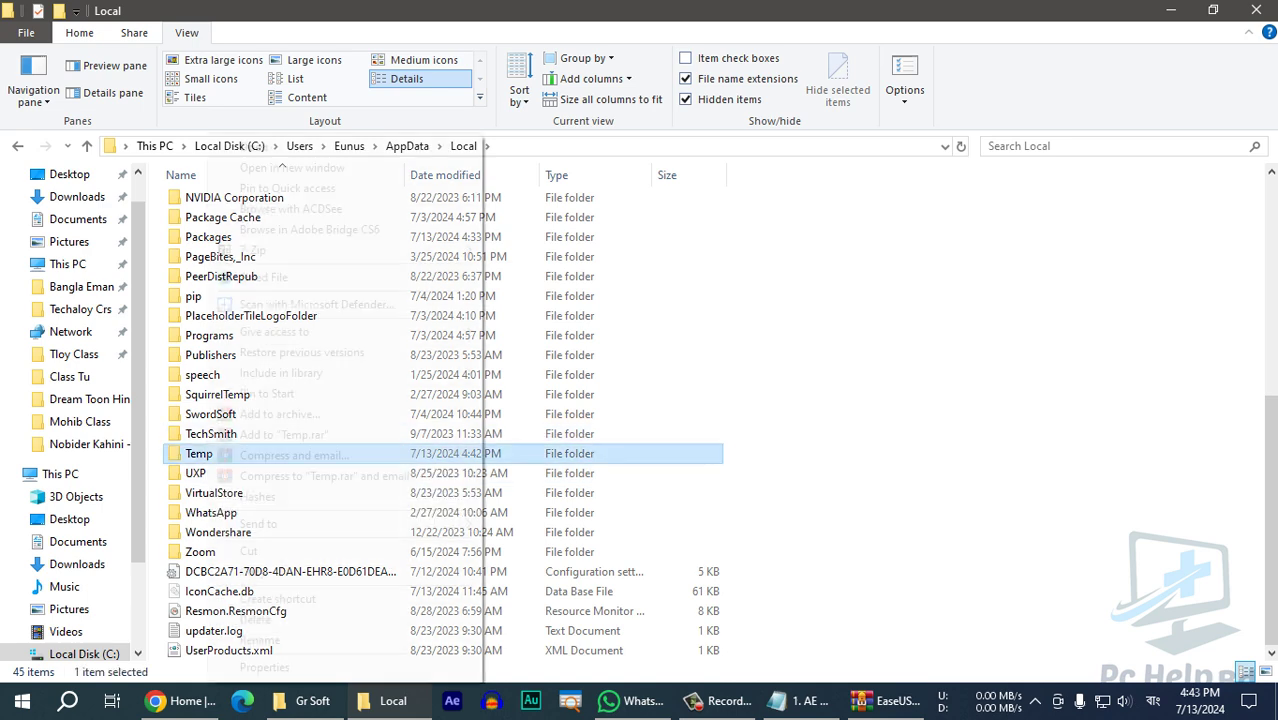
right_click(206, 453)
left_click(264, 664)
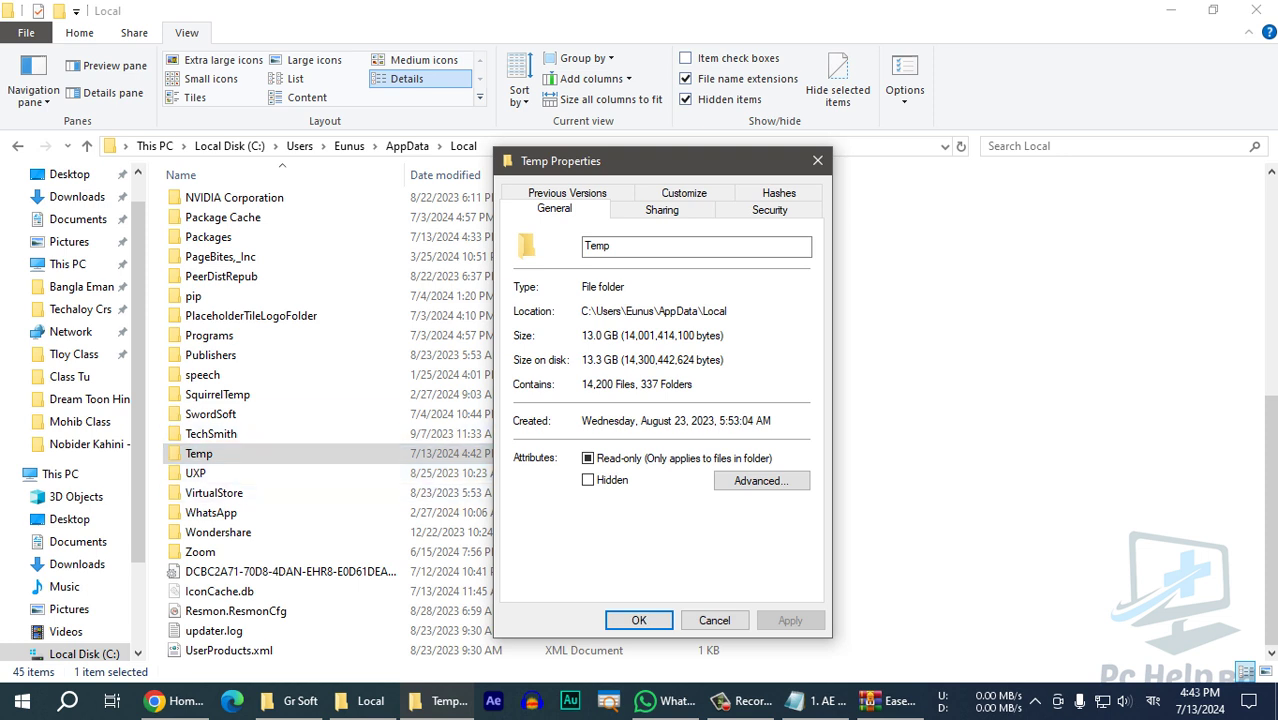
left_click(714, 620)
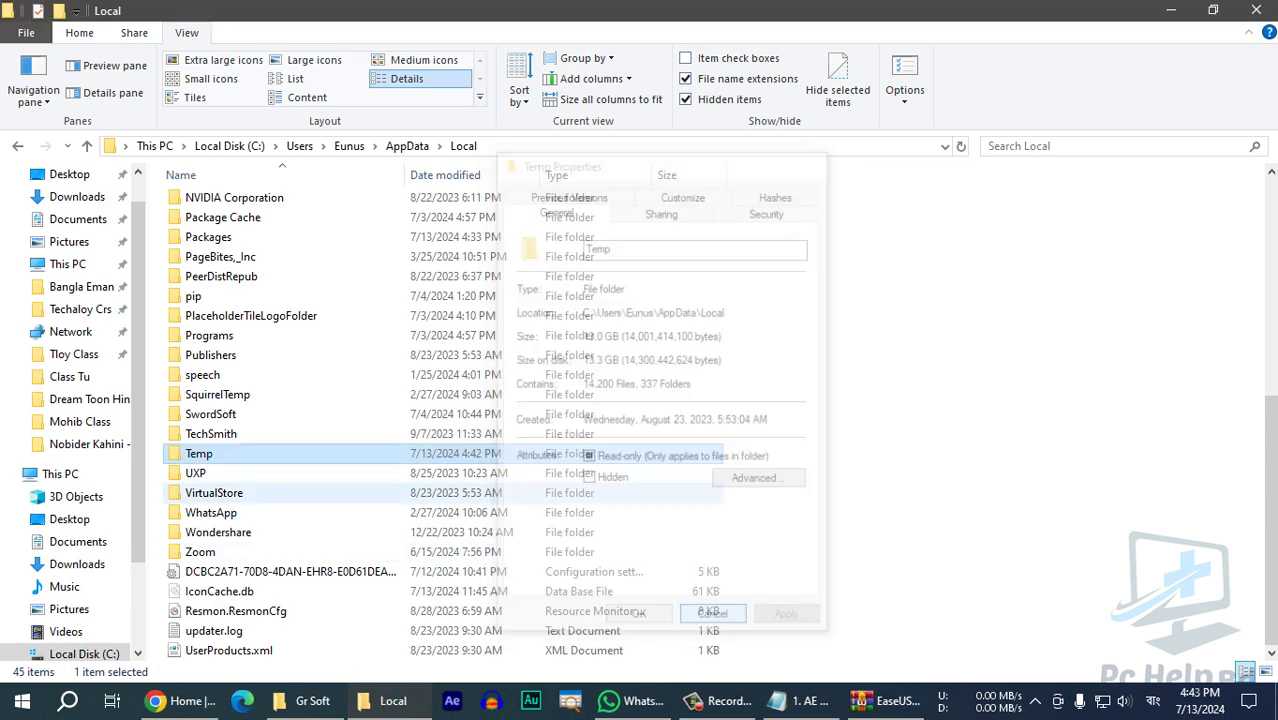
Permanently delete all items inside the Temp folder, skipping every file that is in use.
double_click(199, 453)
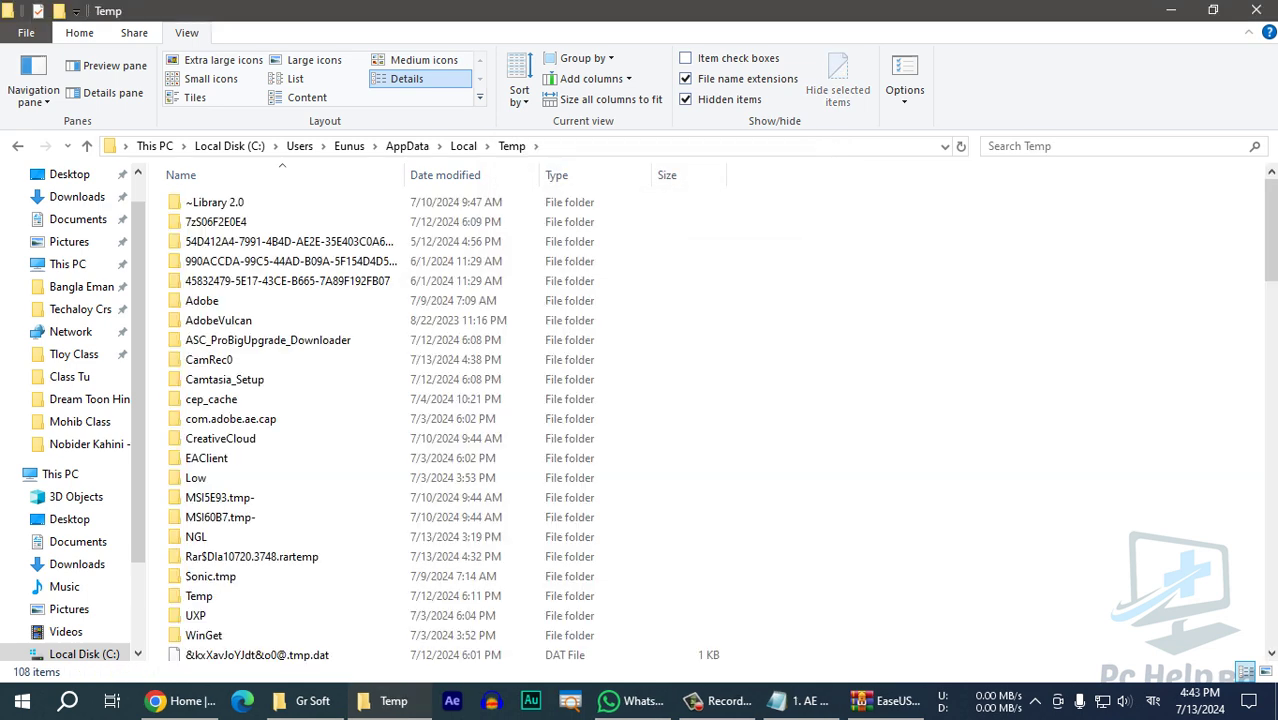
key("ctrl+a")
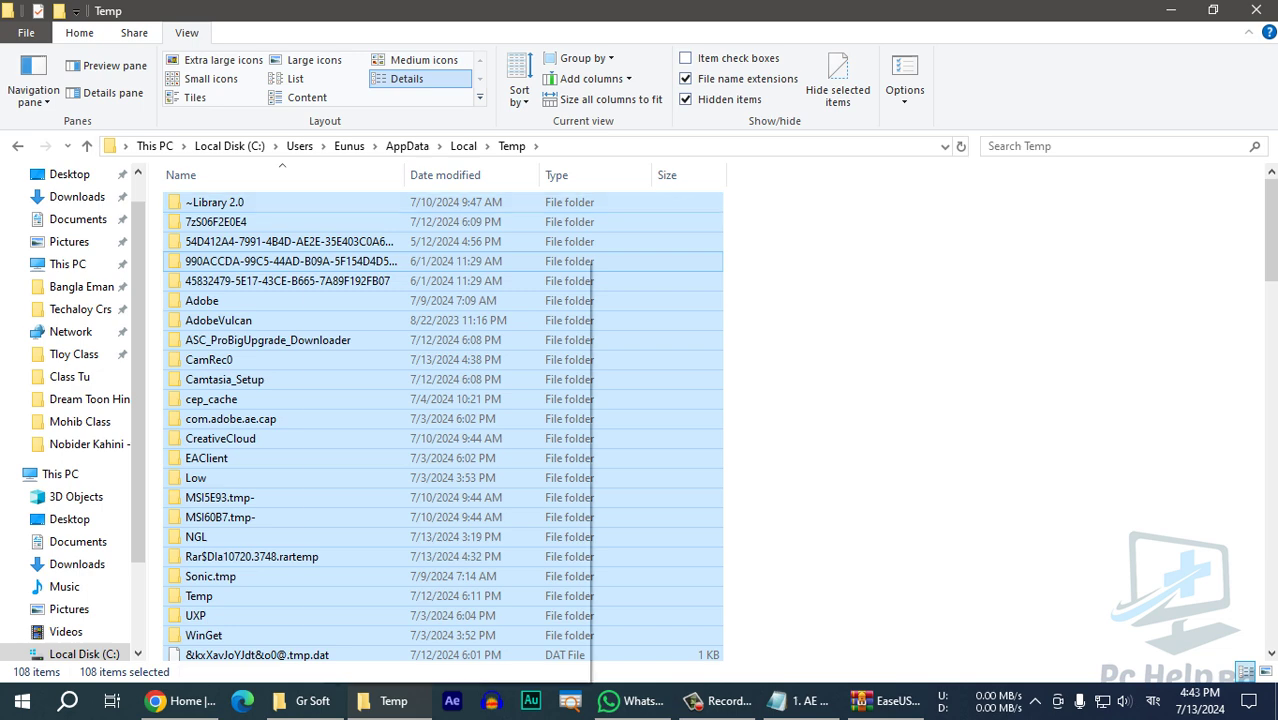
right_click(315, 260)
left_click(363, 619)
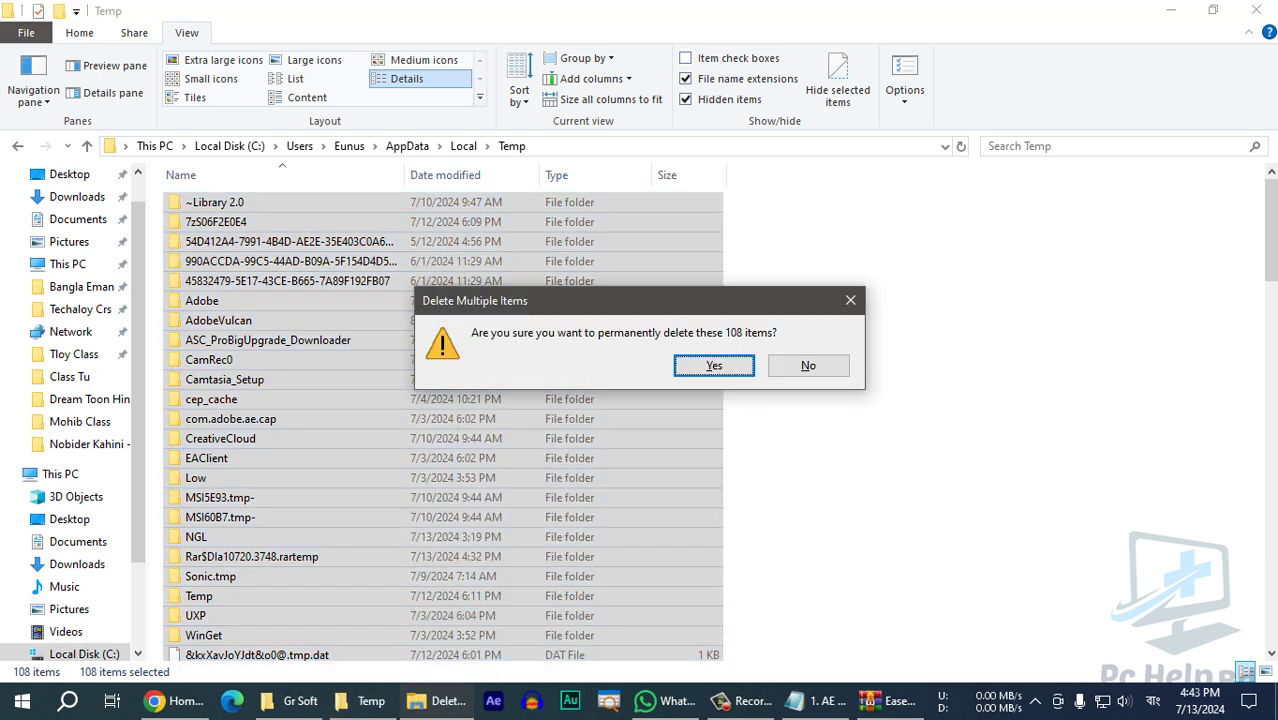
key("Return")
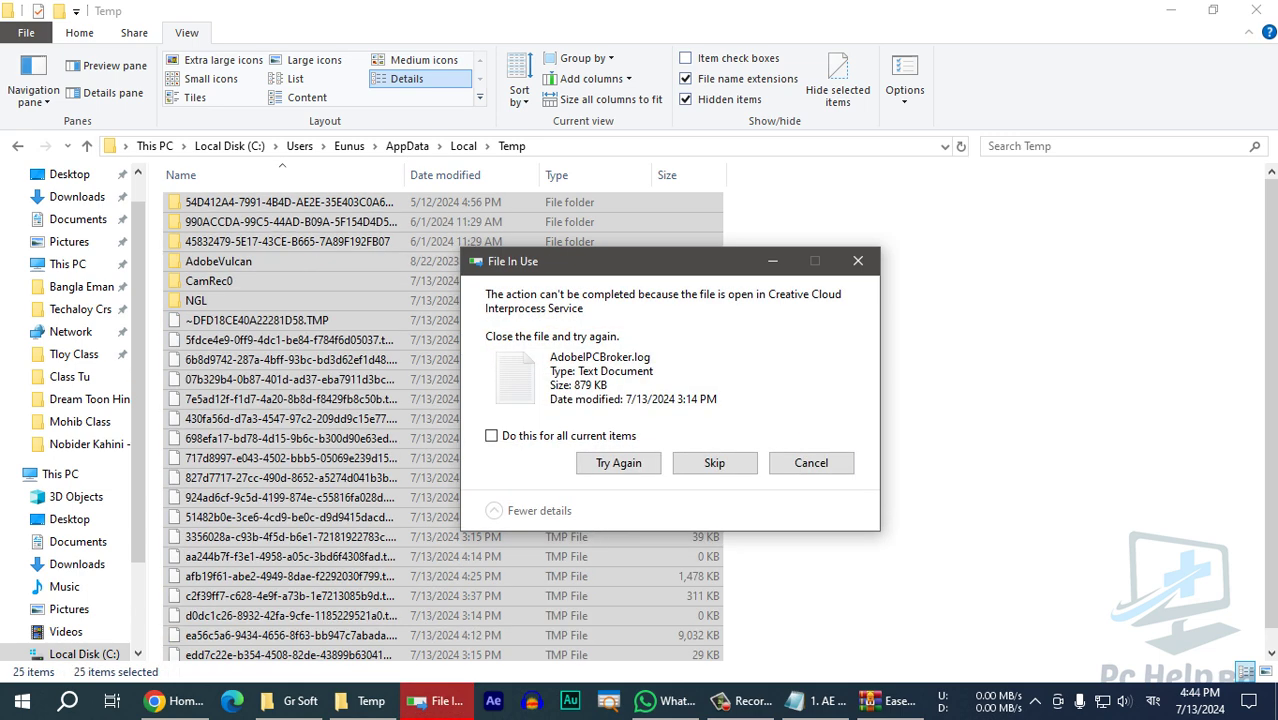
left_click_drag(630, 261, 668, 265)
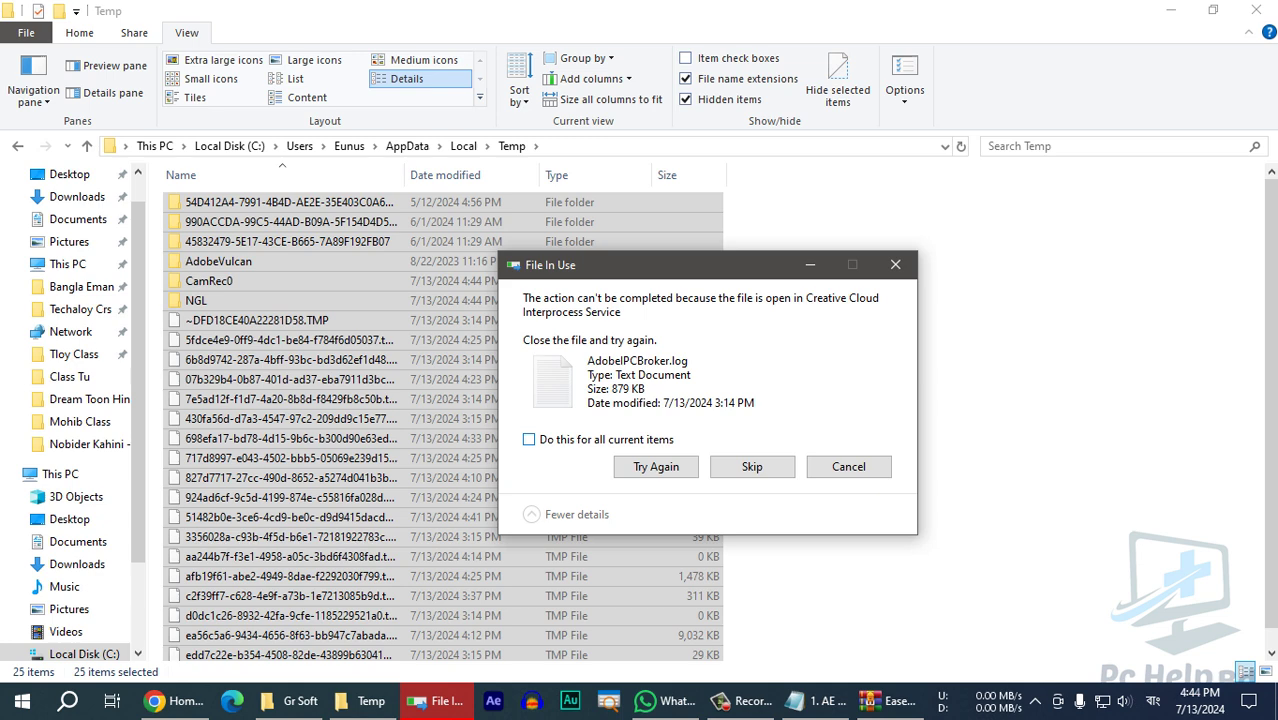
left_click(528, 439)
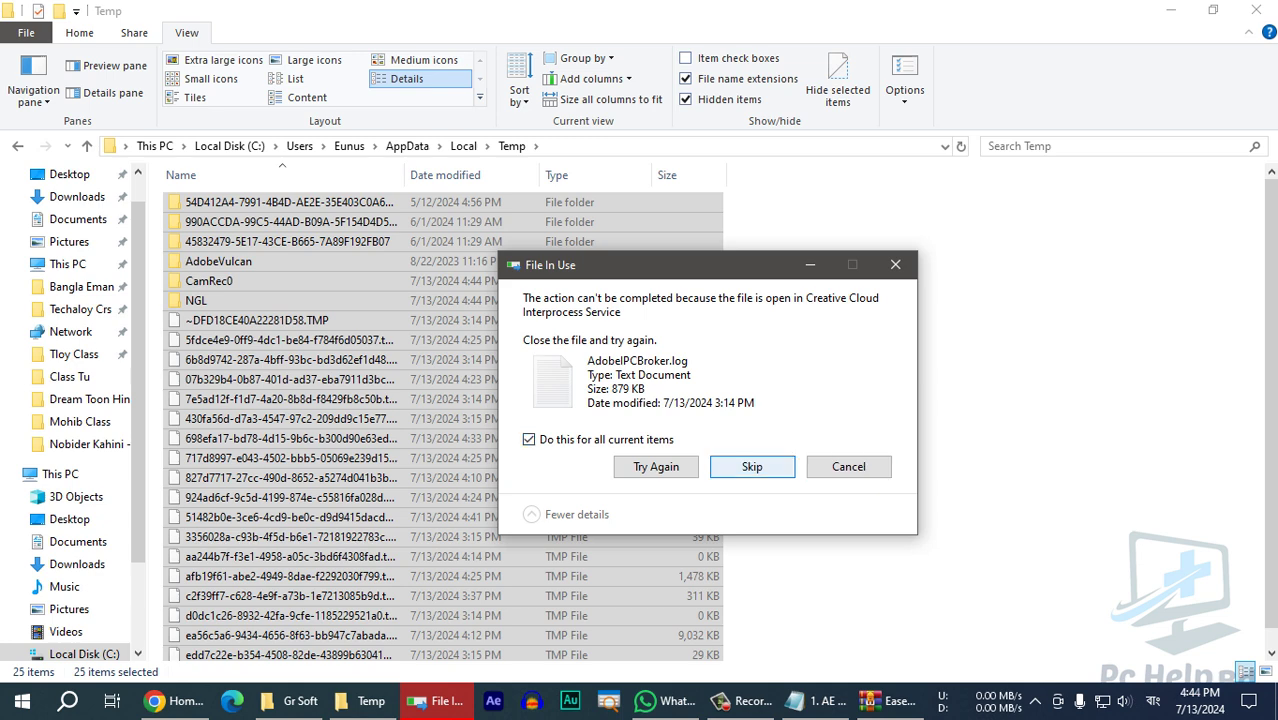
left_click(752, 466)
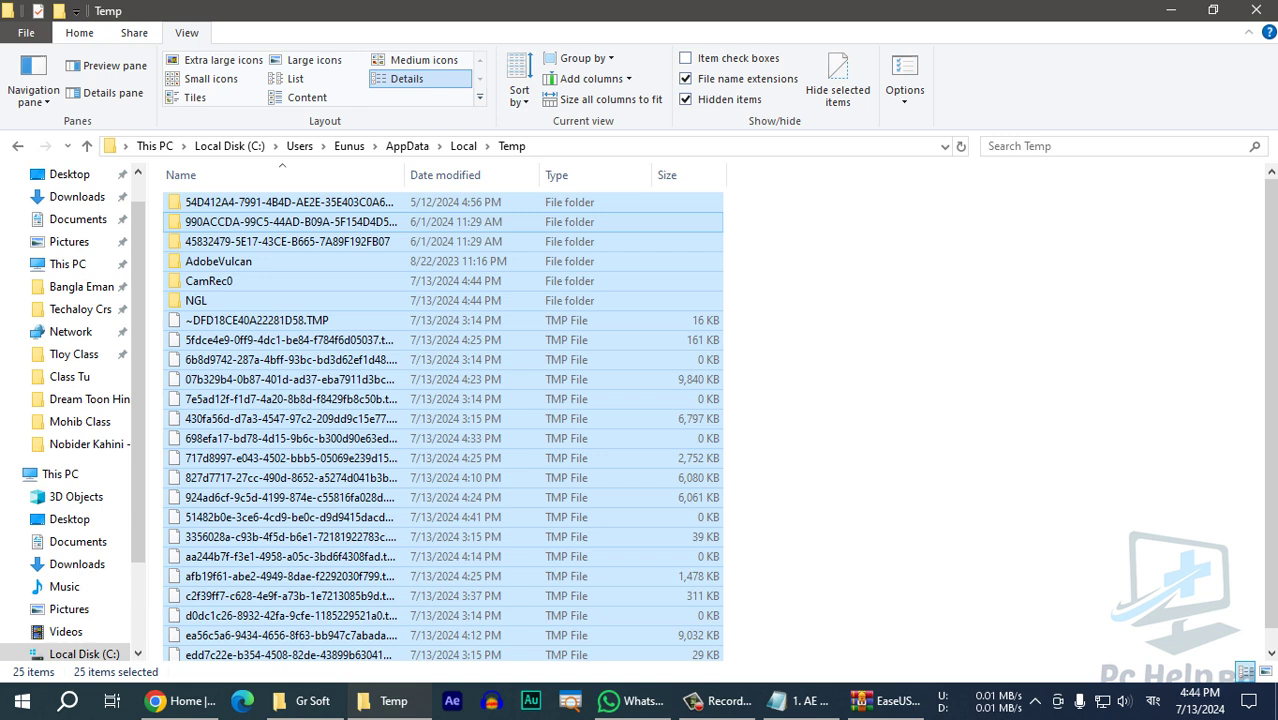
Return to This PC and browse Local Disk (C:) through Users, the personal profile folder and AppData to the Roaming folder.
left_click(463, 146)
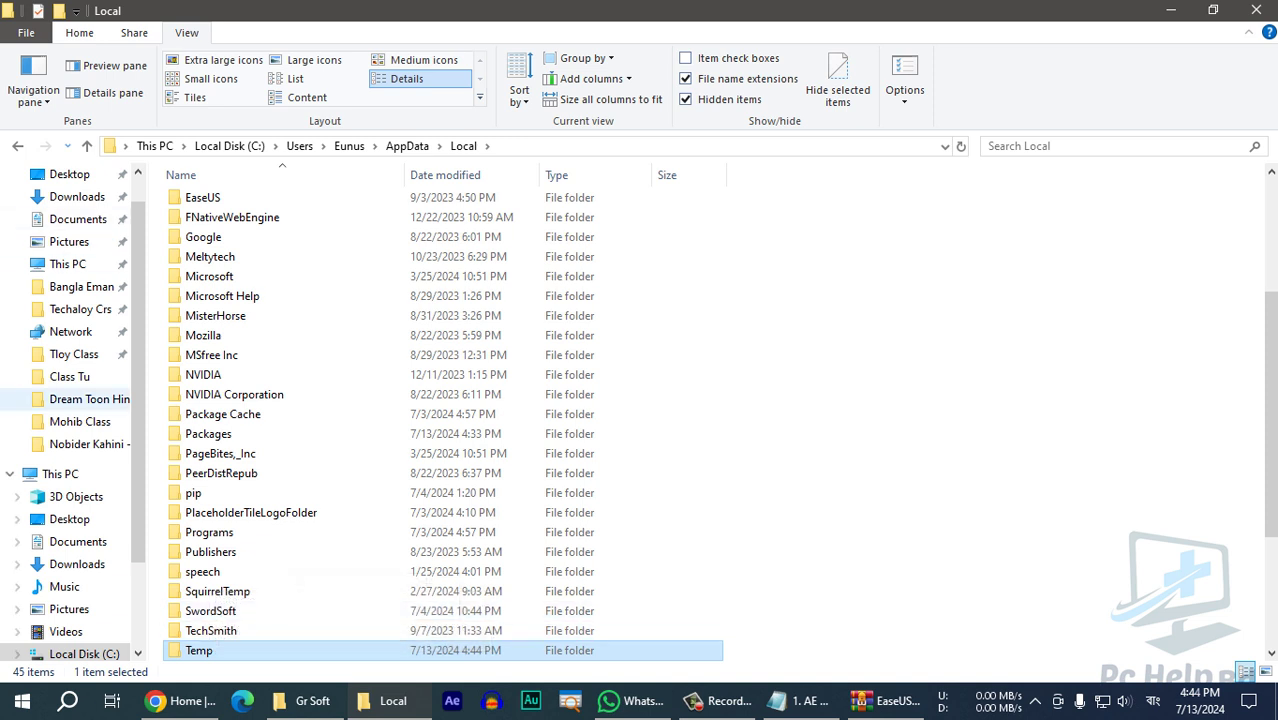
left_click(60, 473)
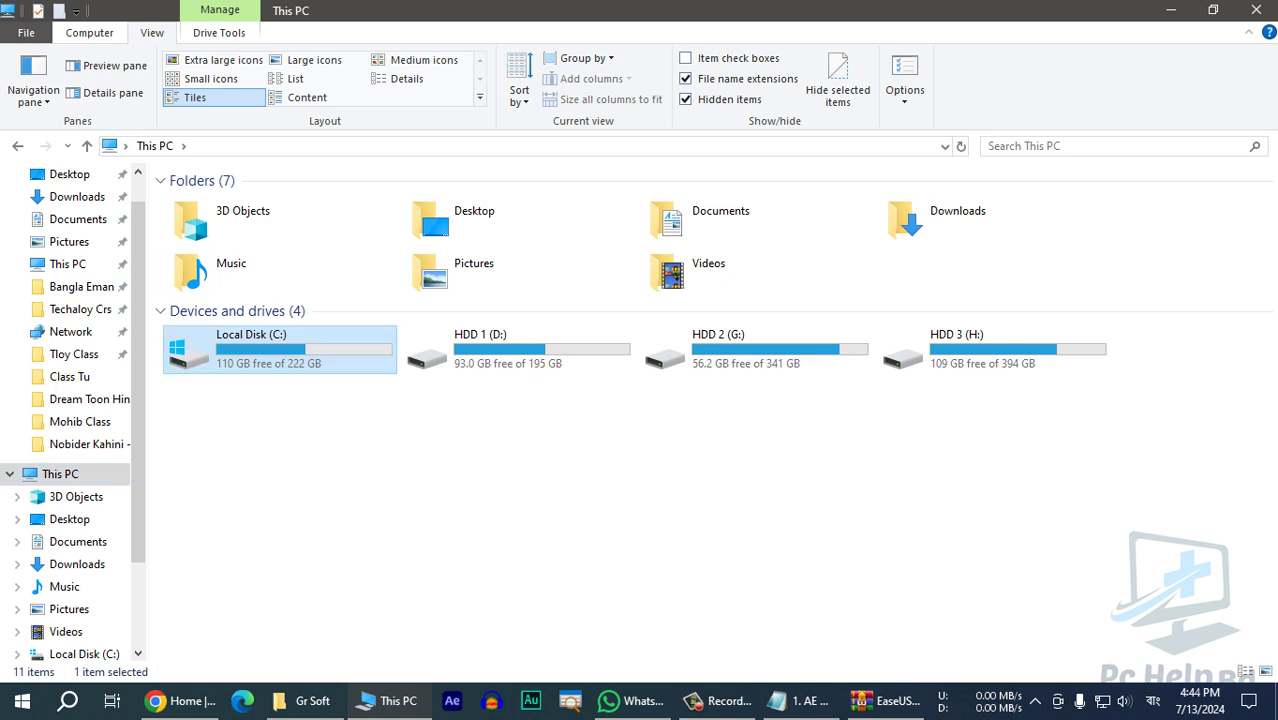
double_click(250, 340)
double_click(250, 359)
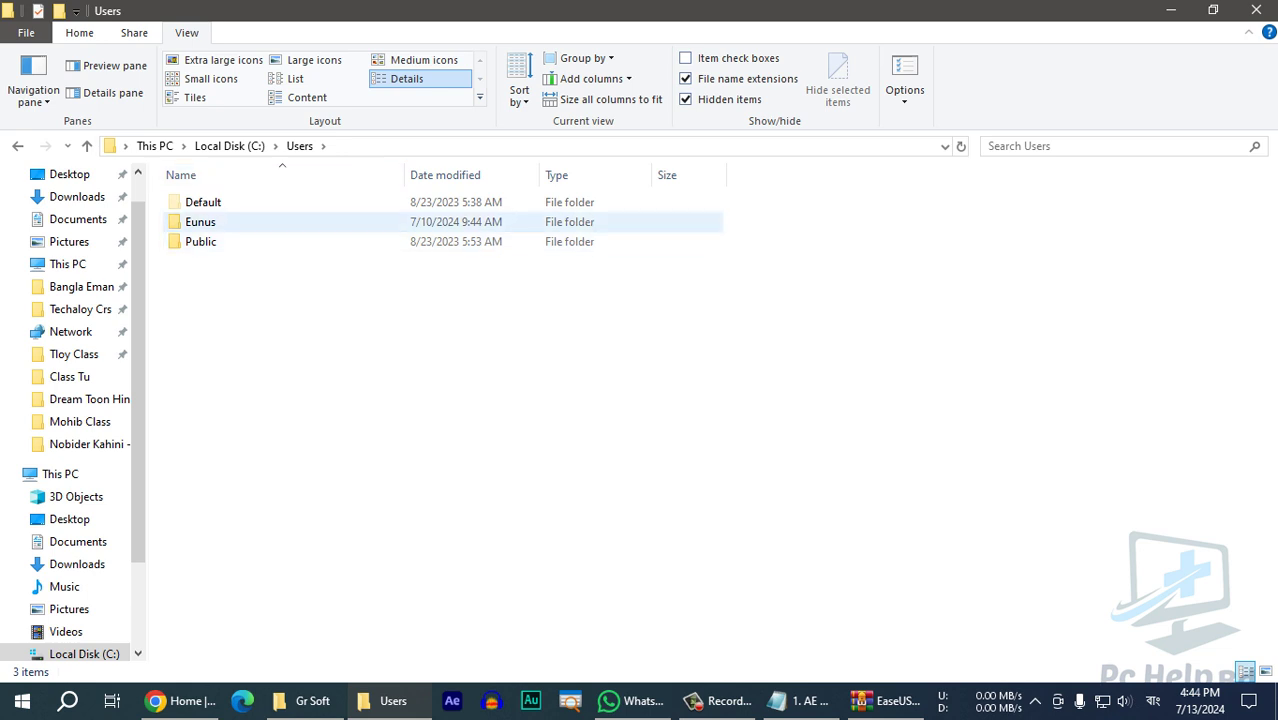
double_click(200, 222)
left_click(207, 261)
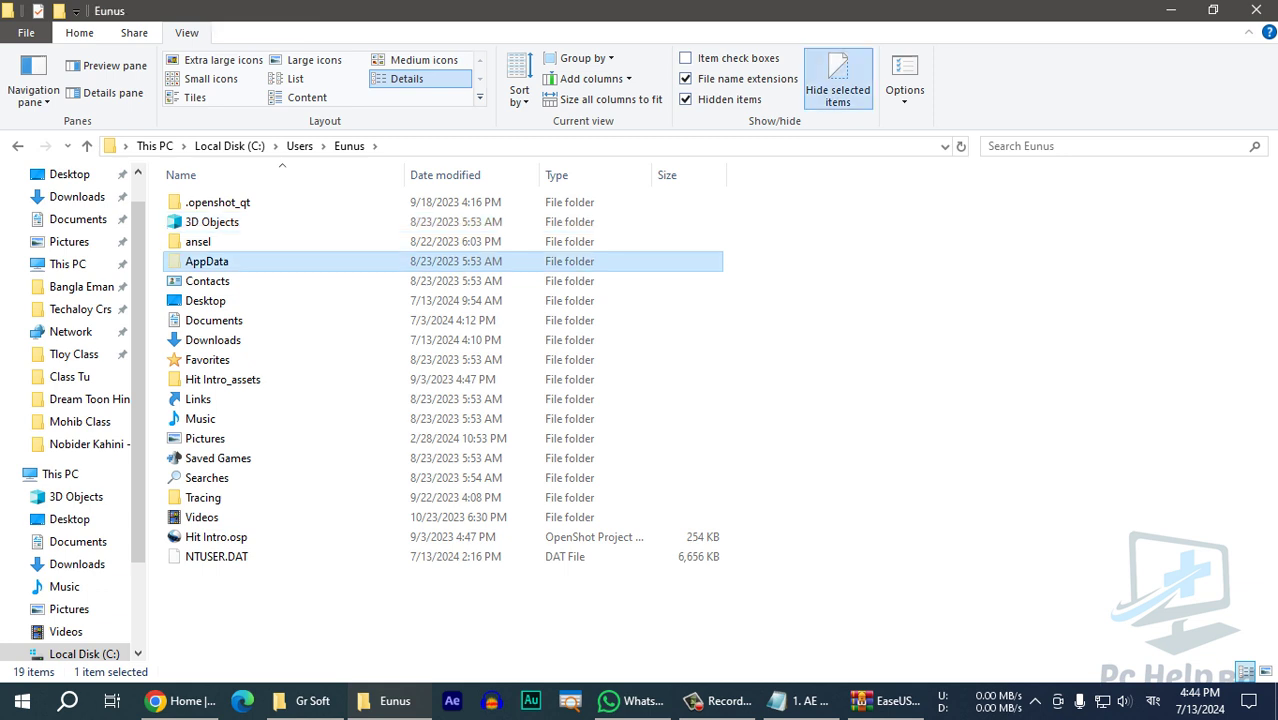
double_click(207, 261)
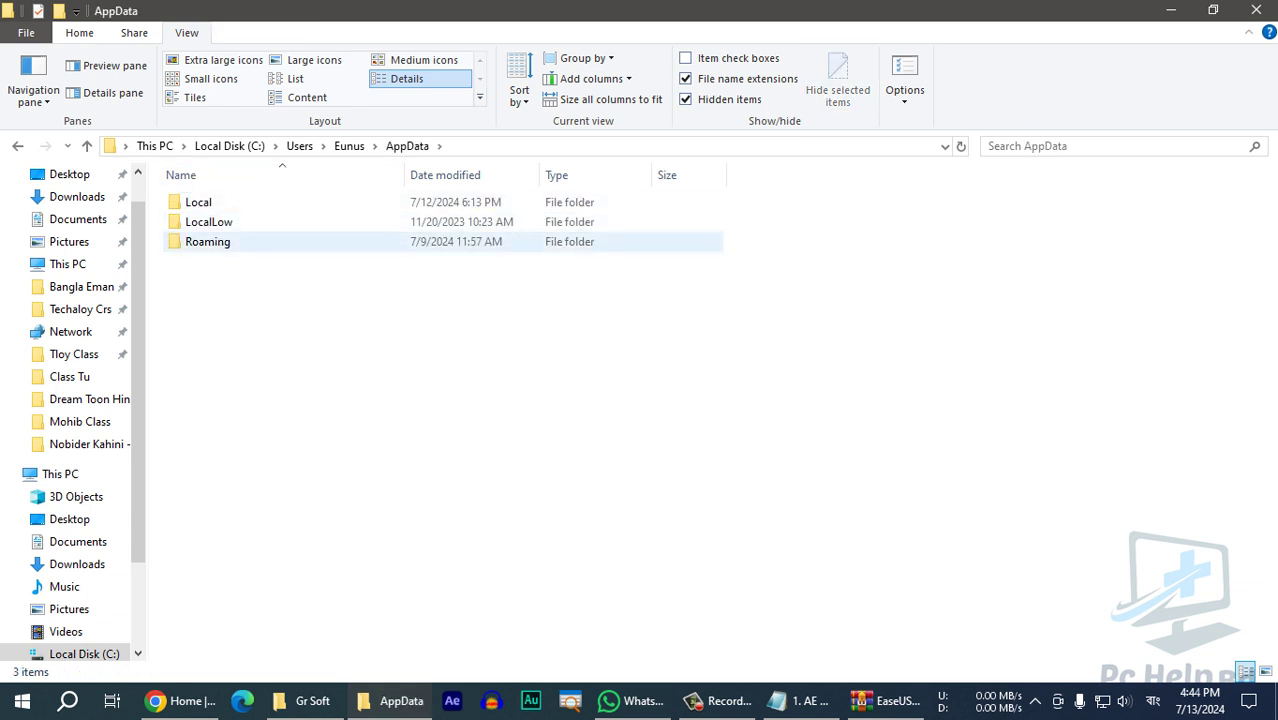
double_click(207, 242)
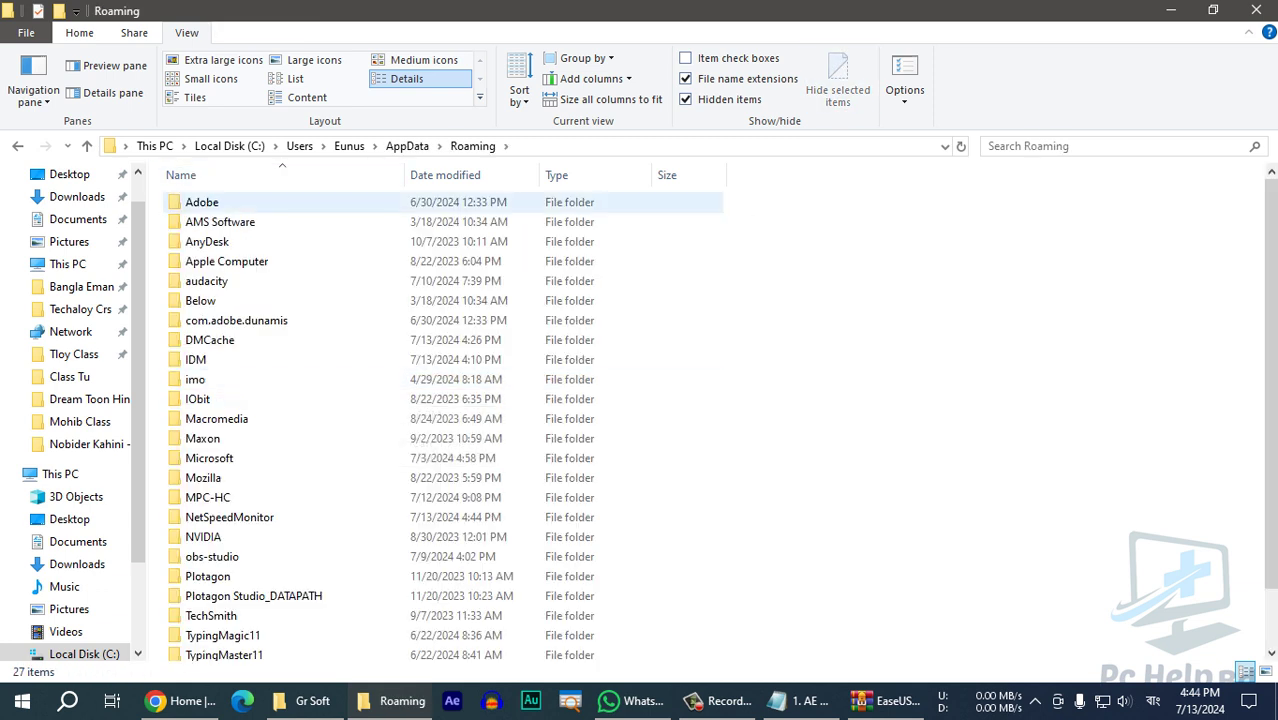
Open the Adobe folder in Roaming and go into its Common subfolder.
double_click(201, 202)
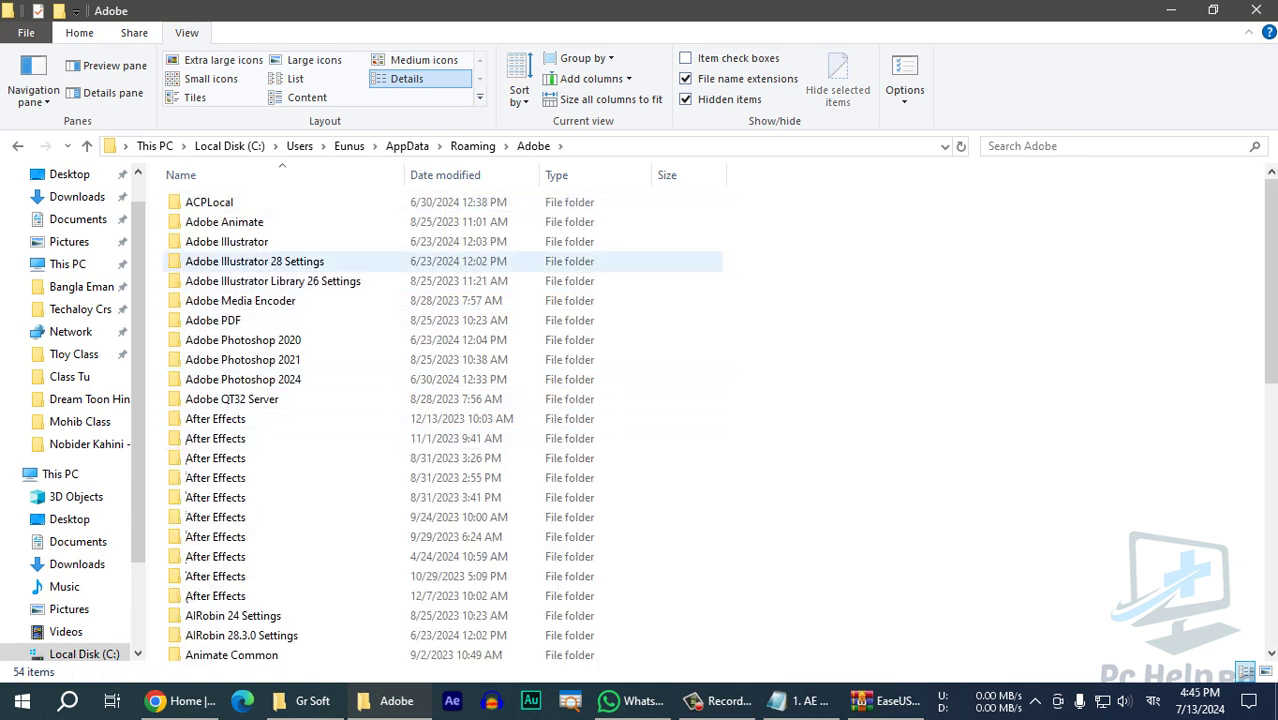
scroll(240, 338, "down", 1)
scroll(300, 433, "down", 2)
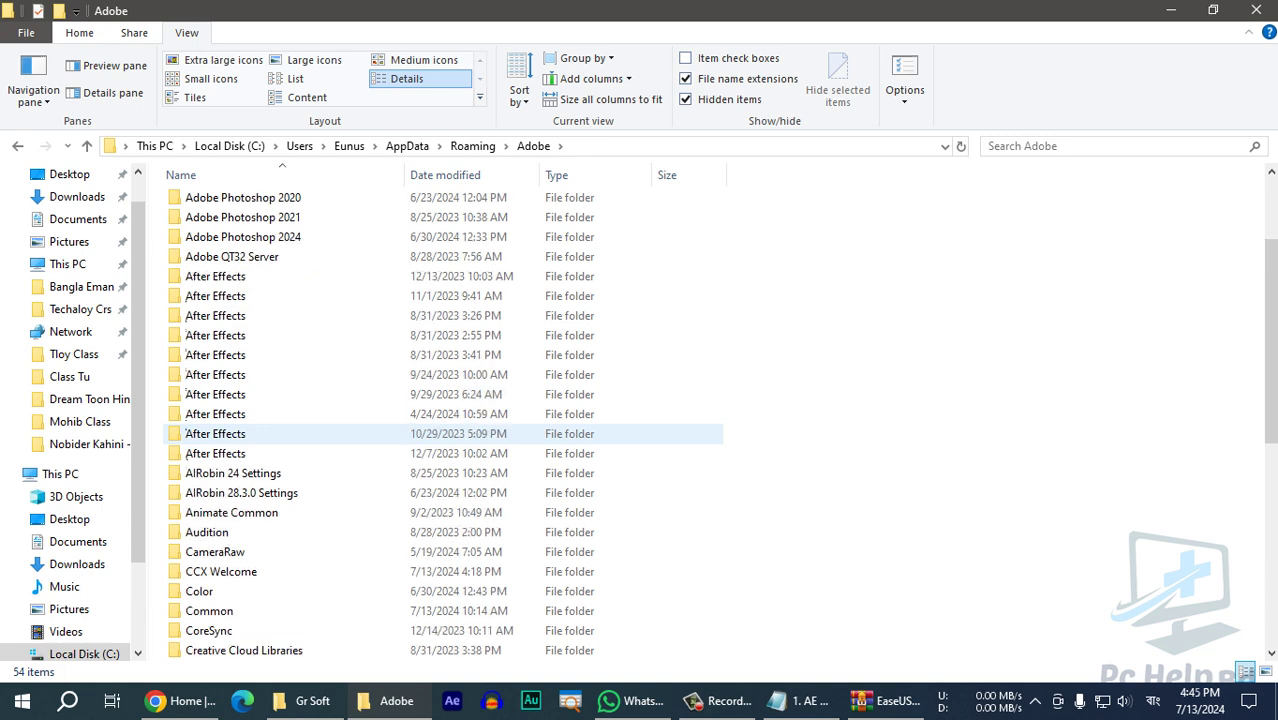
scroll(300, 492, "down", 1)
scroll(300, 500, "down", 1)
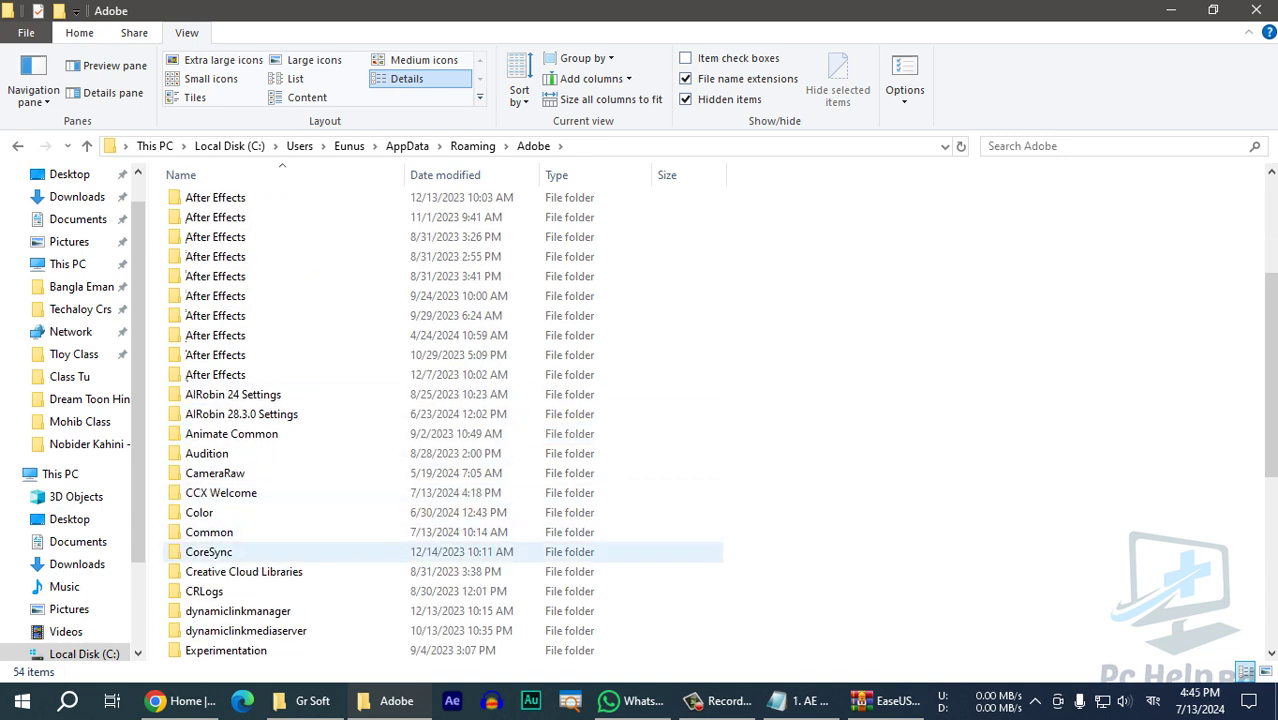
double_click(210, 529)
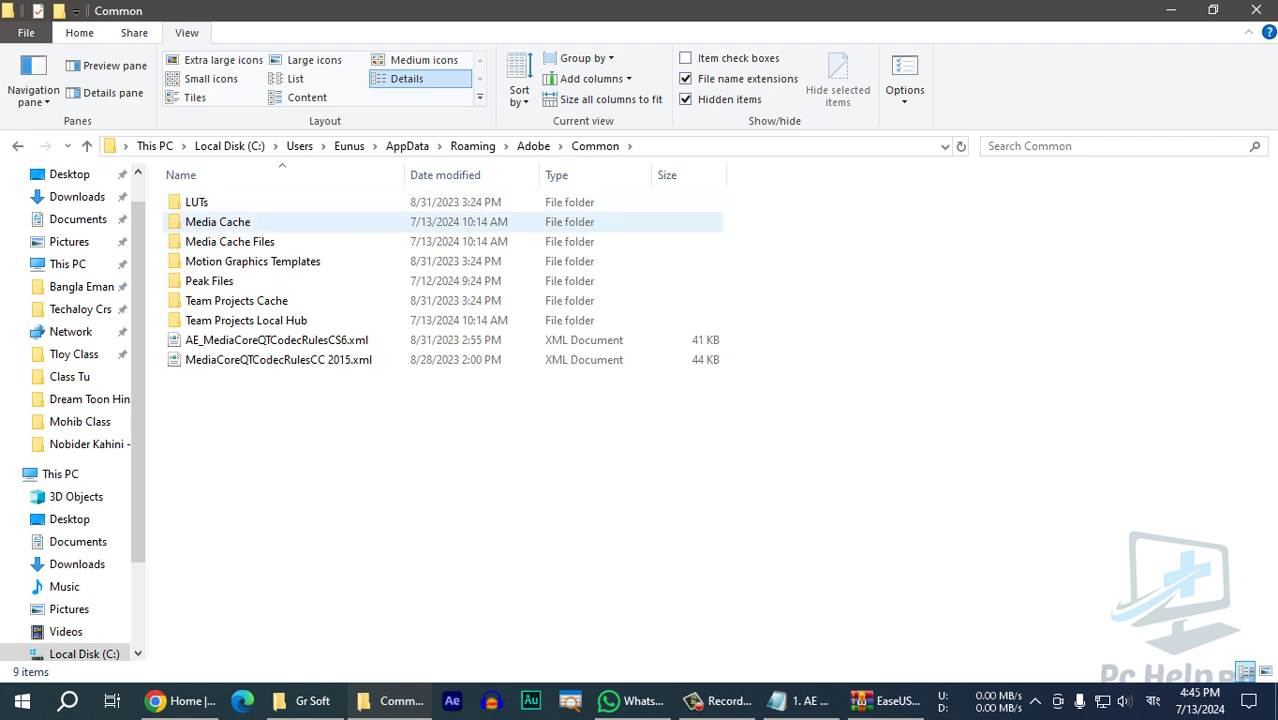
Look through the files in the Media Cache folder and return to the Common folder.
left_click(300, 222)
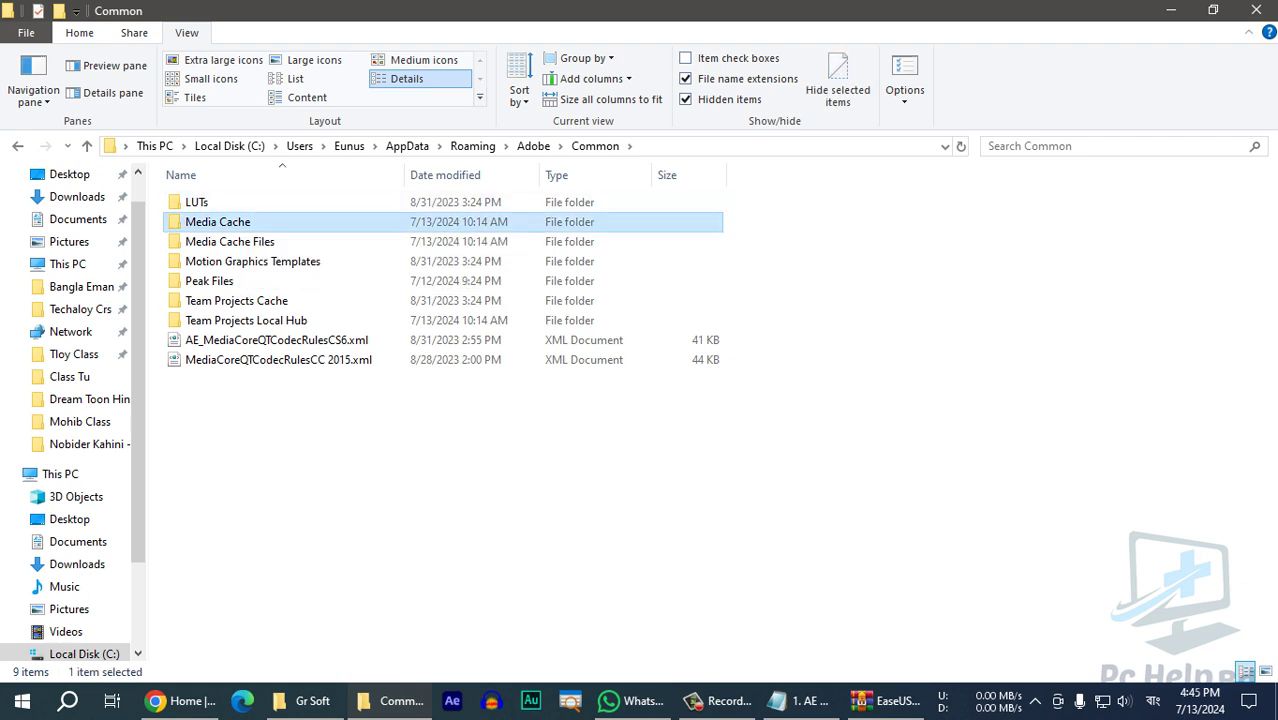
key("Return")
scroll(440, 420, "down", 7)
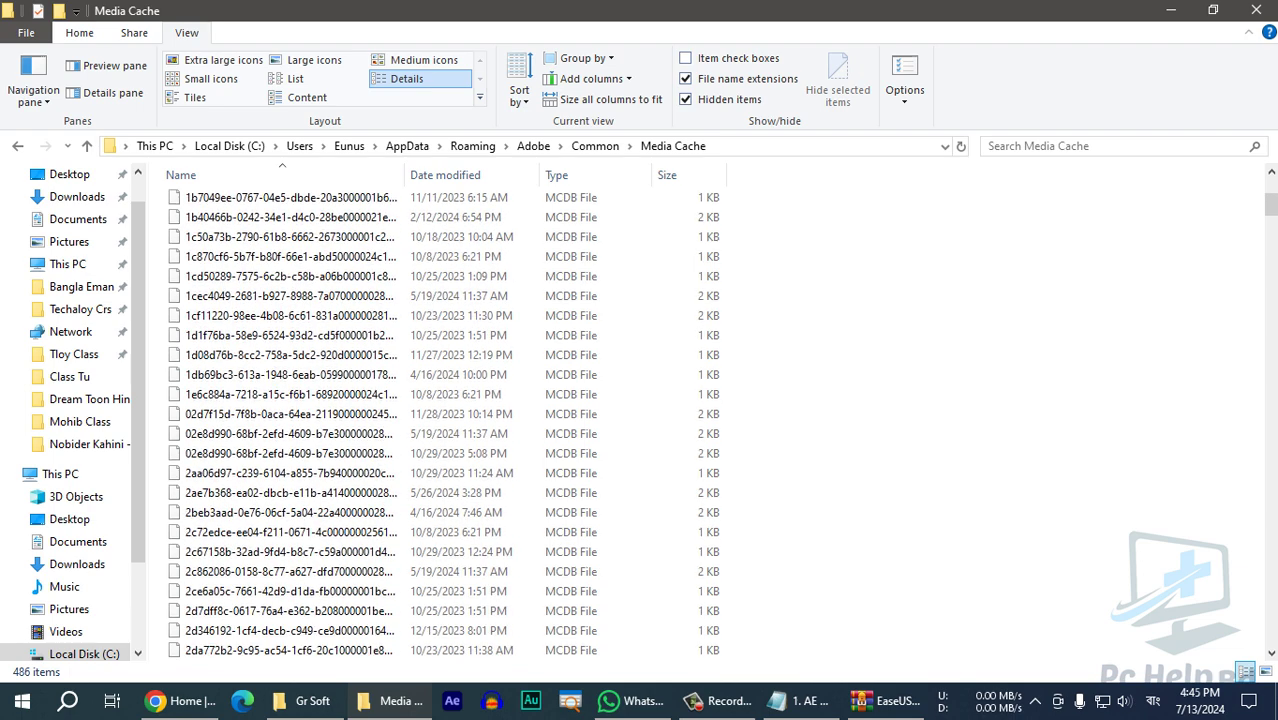
scroll(440, 420, "up", 10)
left_click(595, 146)
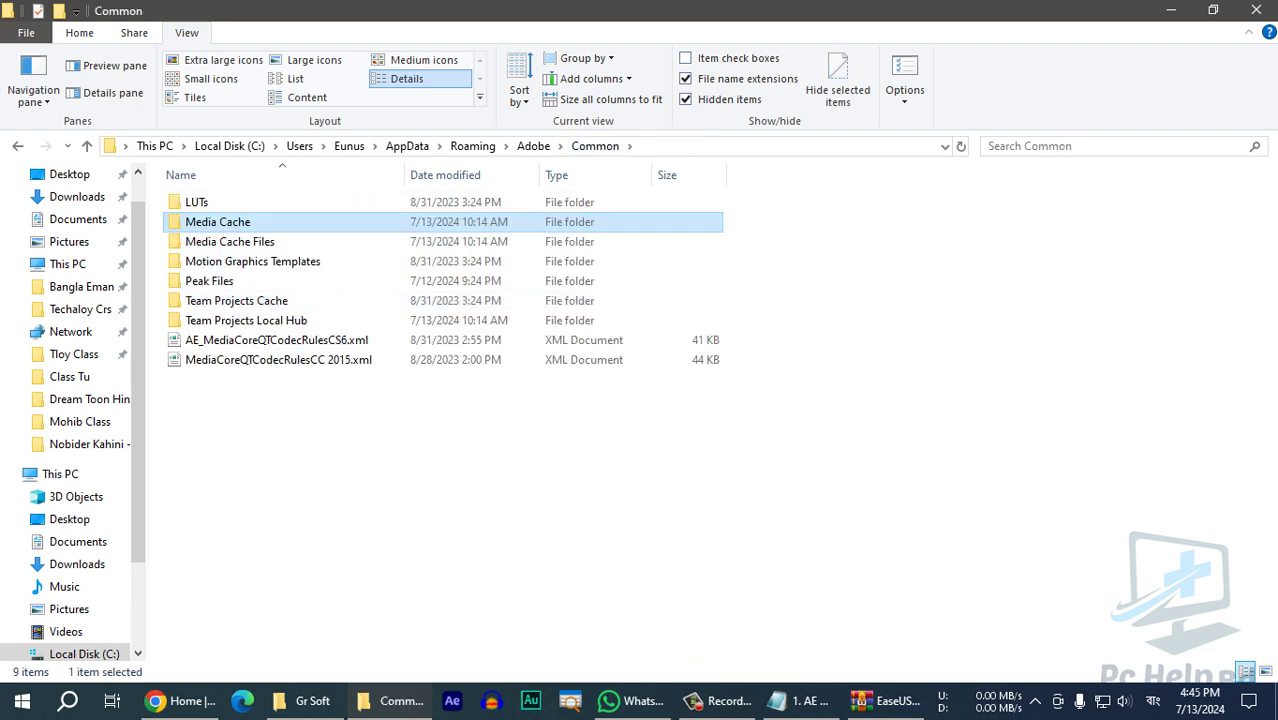
Check the size of the Media Cache folder in its properties, dismiss them and select the Media Cache Files folder.
right_click(212, 221)
left_click(265, 667)
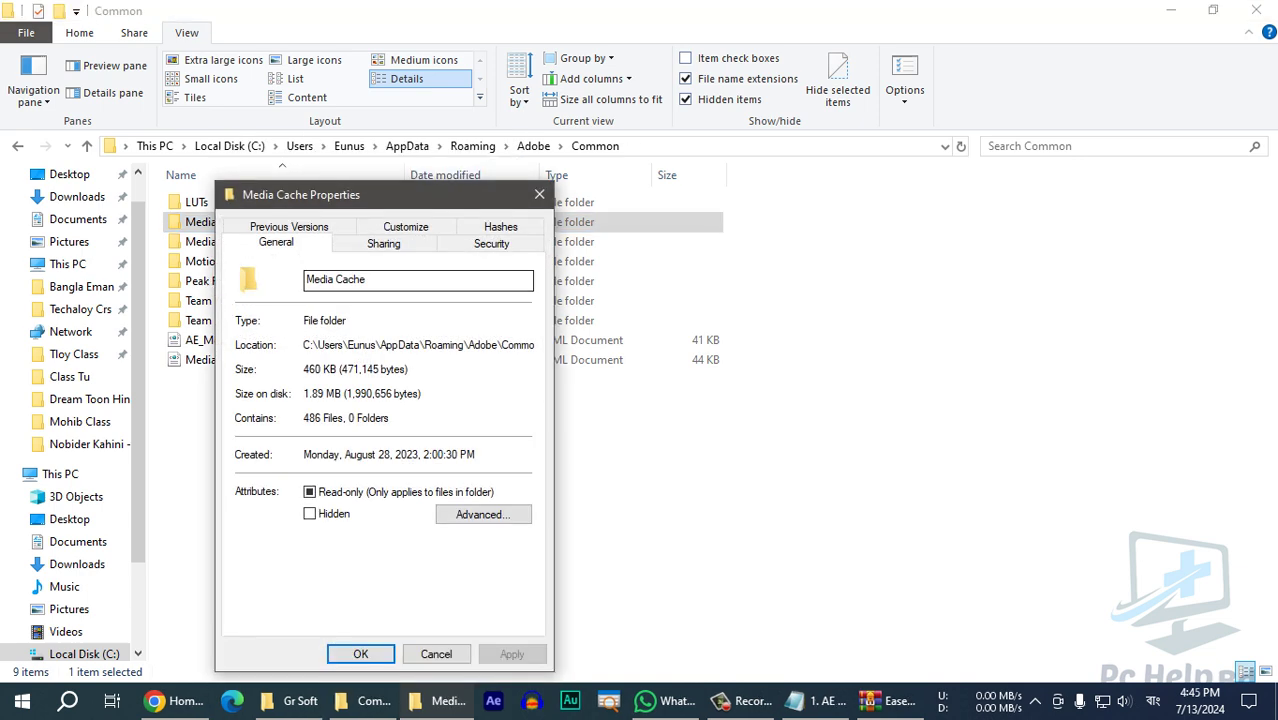
left_click(436, 654)
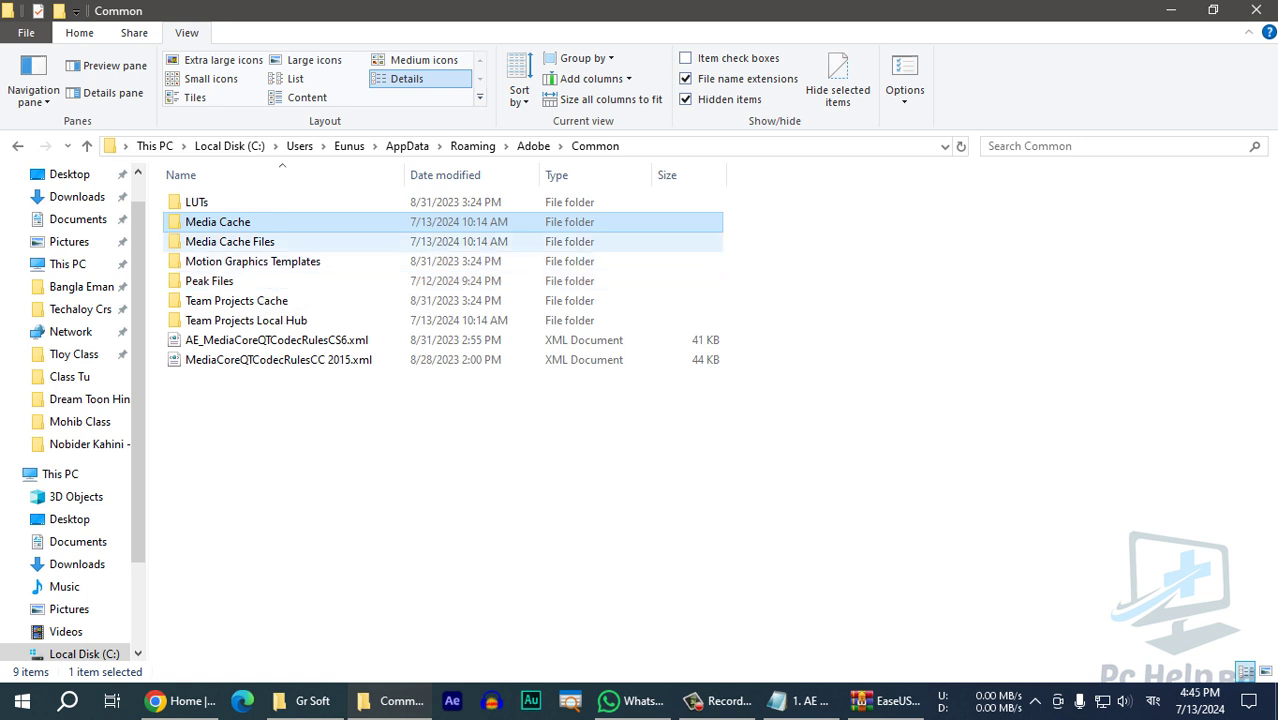
left_click(230, 242)
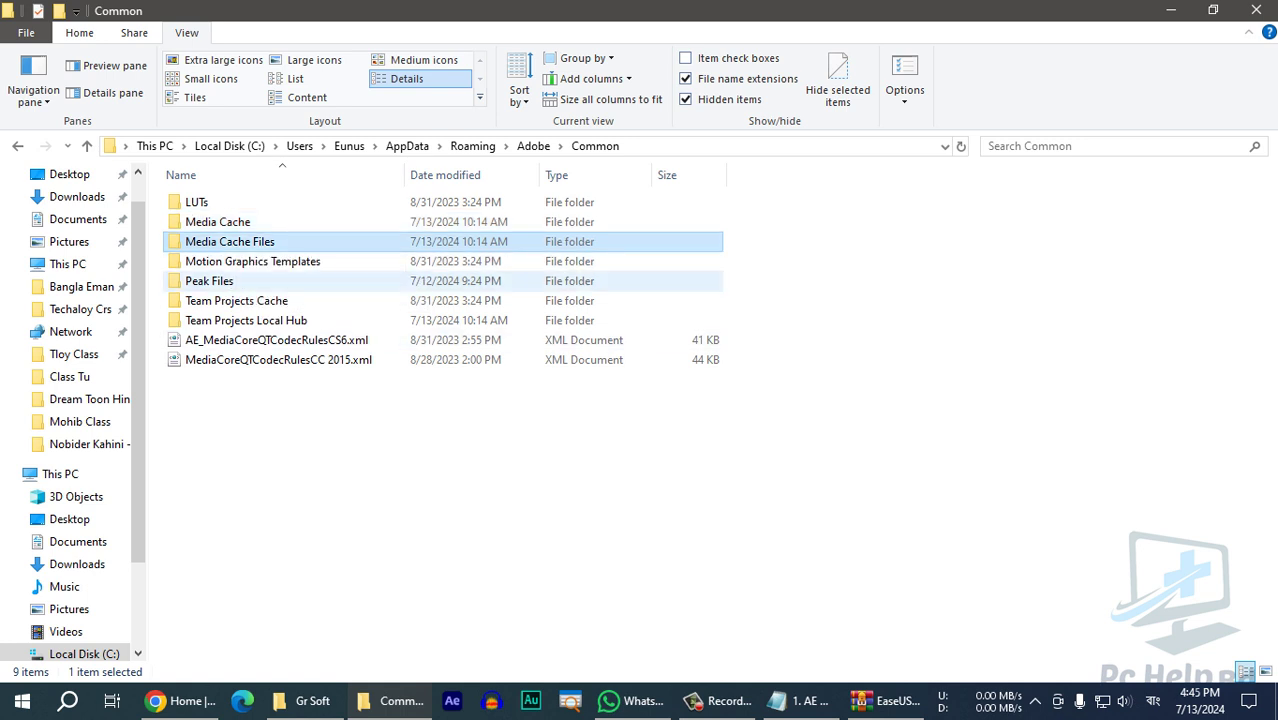
Return to the This PC overview and deselect Local Disk (C:).
left_click(60, 474)
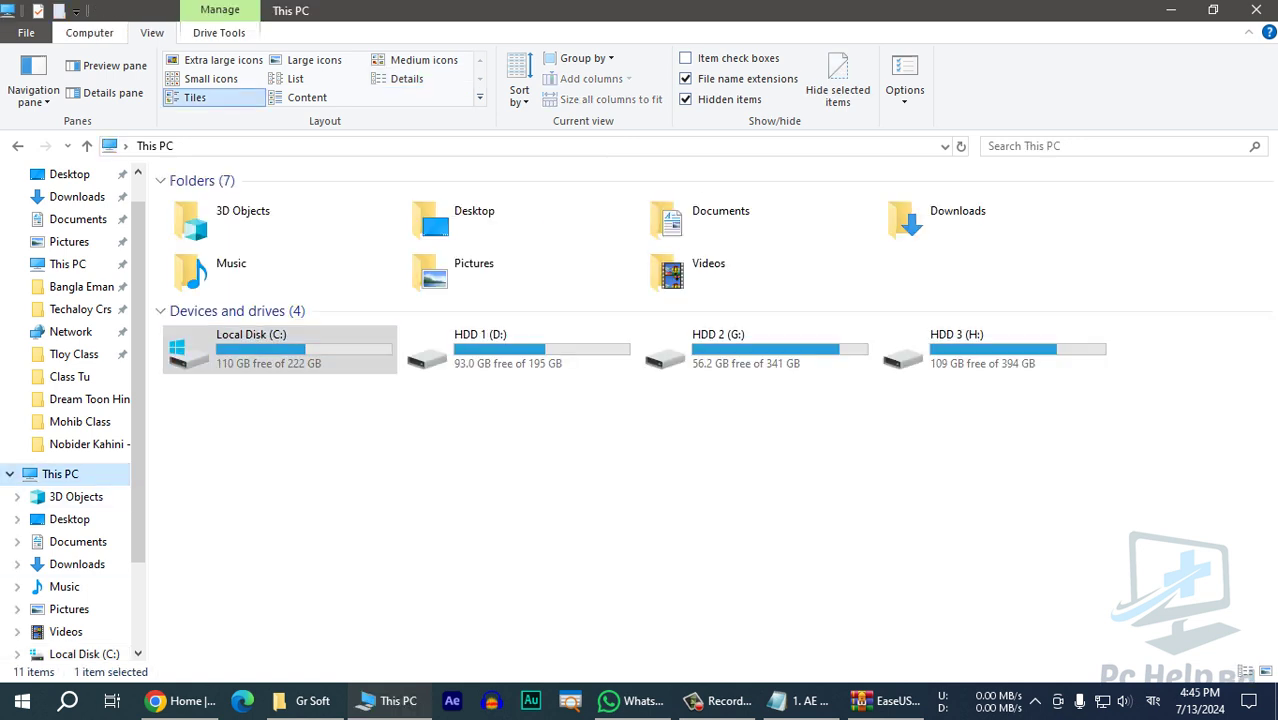
left_click(280, 349, "ctrl")
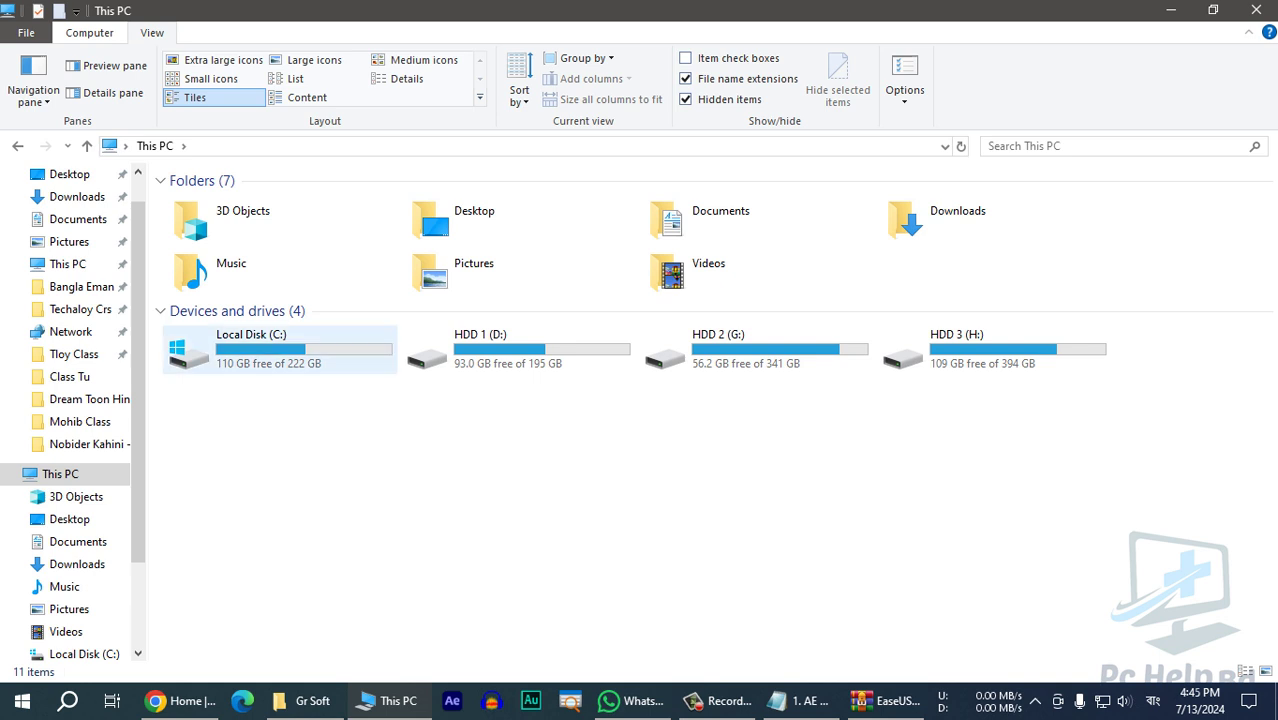
scroll(70, 415, "up", 1)
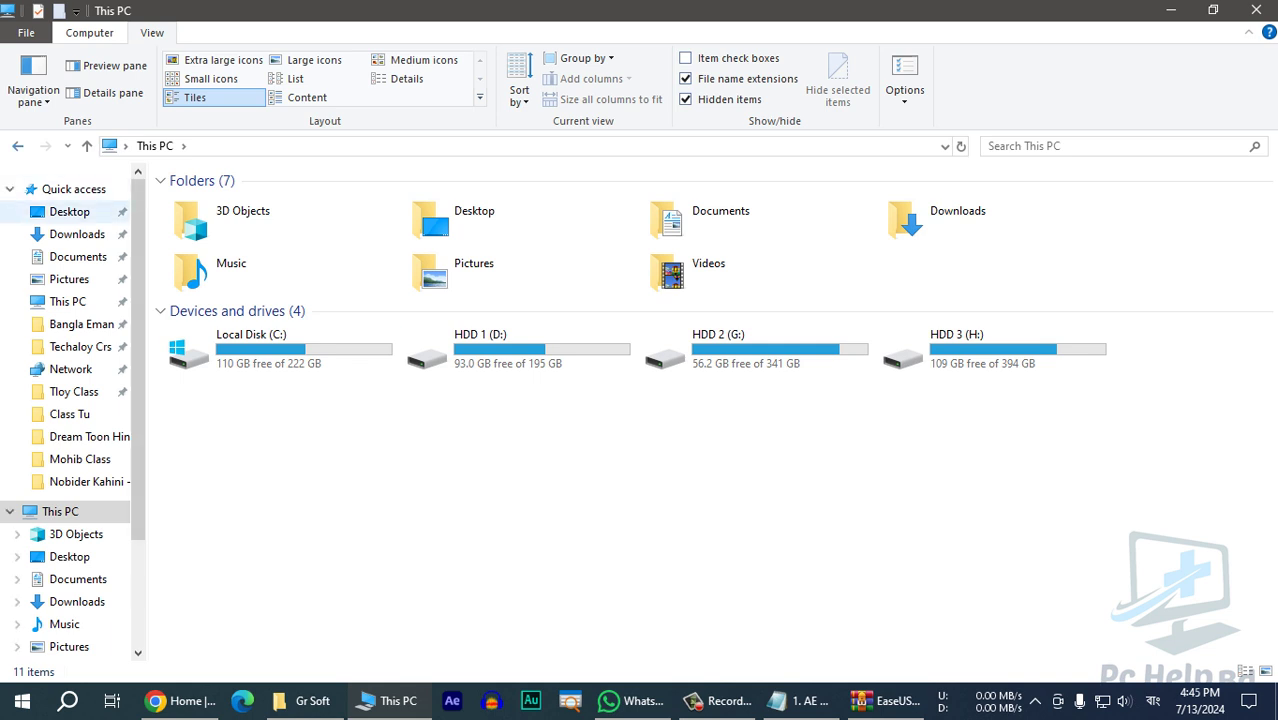
Look into the Video folder inside Downloads and return to This PC.
left_click(77, 234)
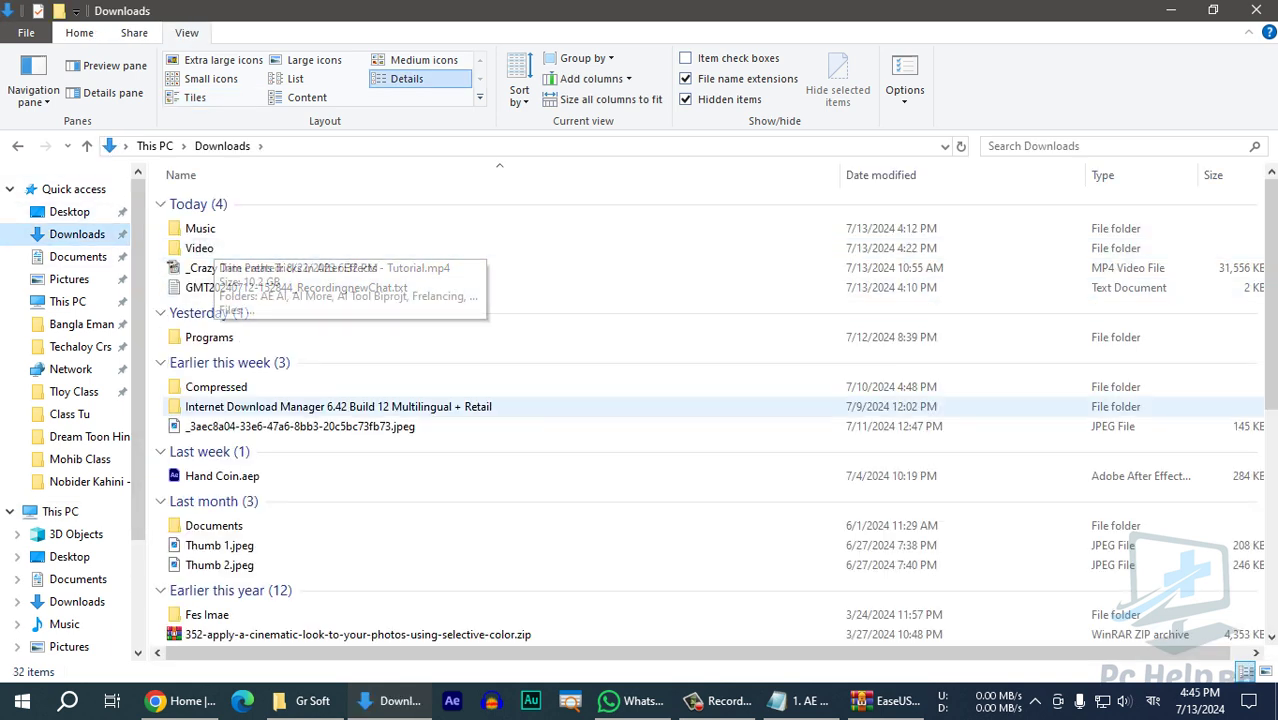
double_click(199, 248)
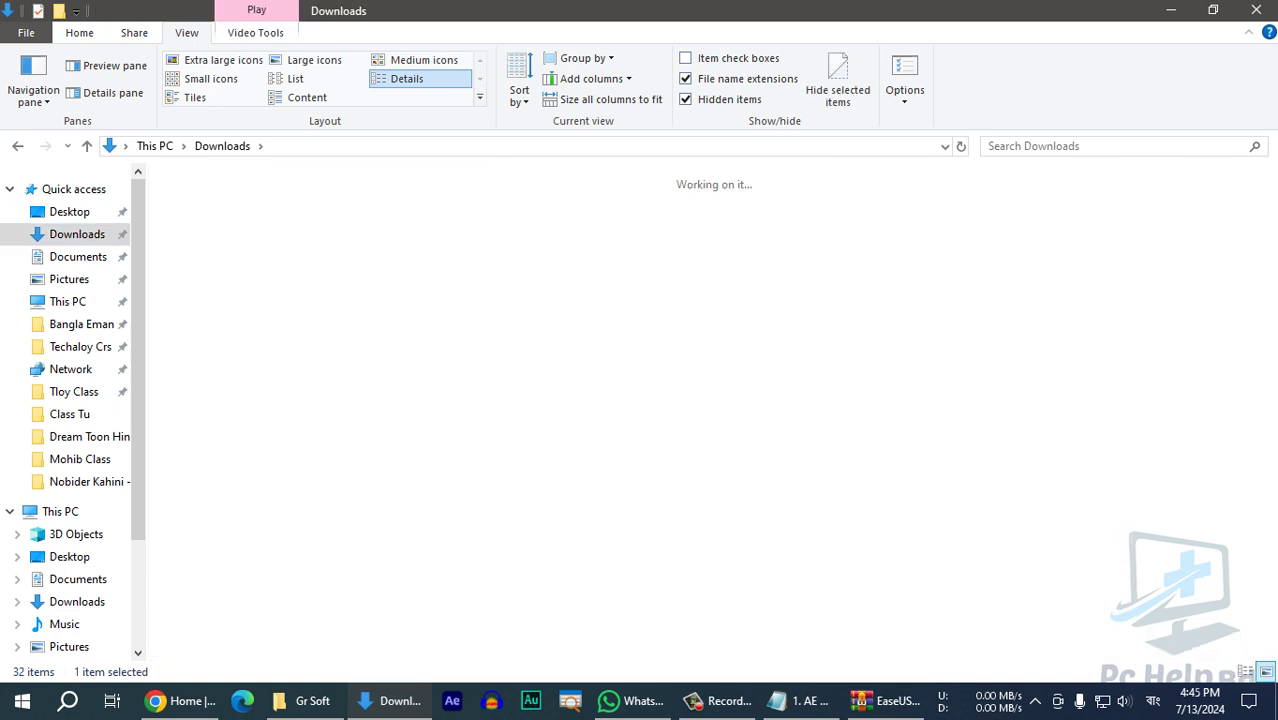
left_click(17, 146)
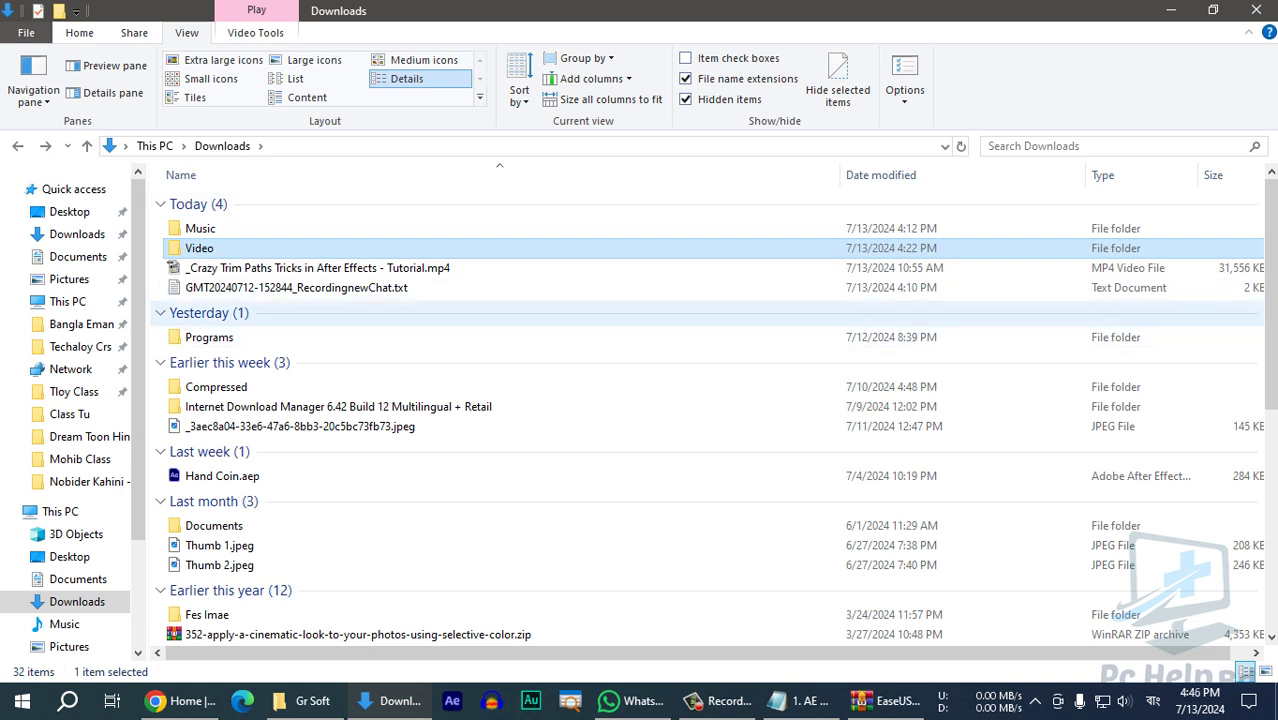
left_click(67, 301)
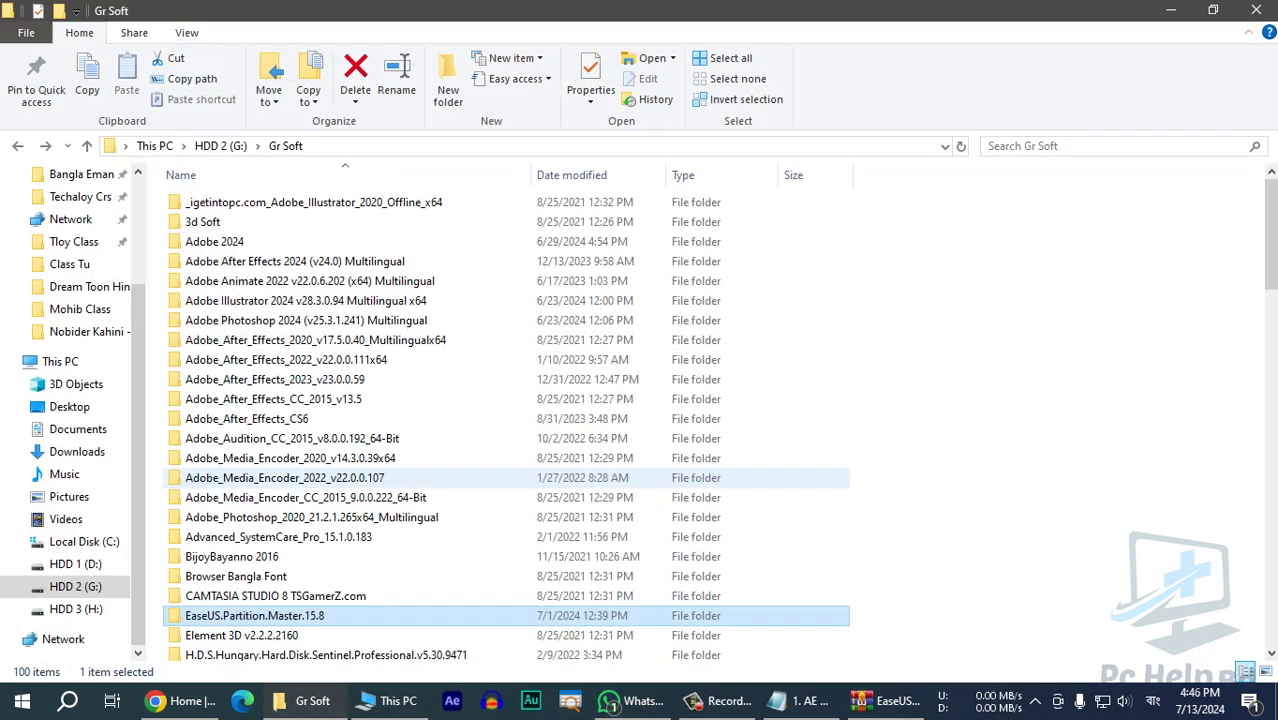
Switch to the Gr Soft folder window, look into the EaseUS.Partition.Master.15.8 folder and return to Gr Soft.
left_click(305, 700)
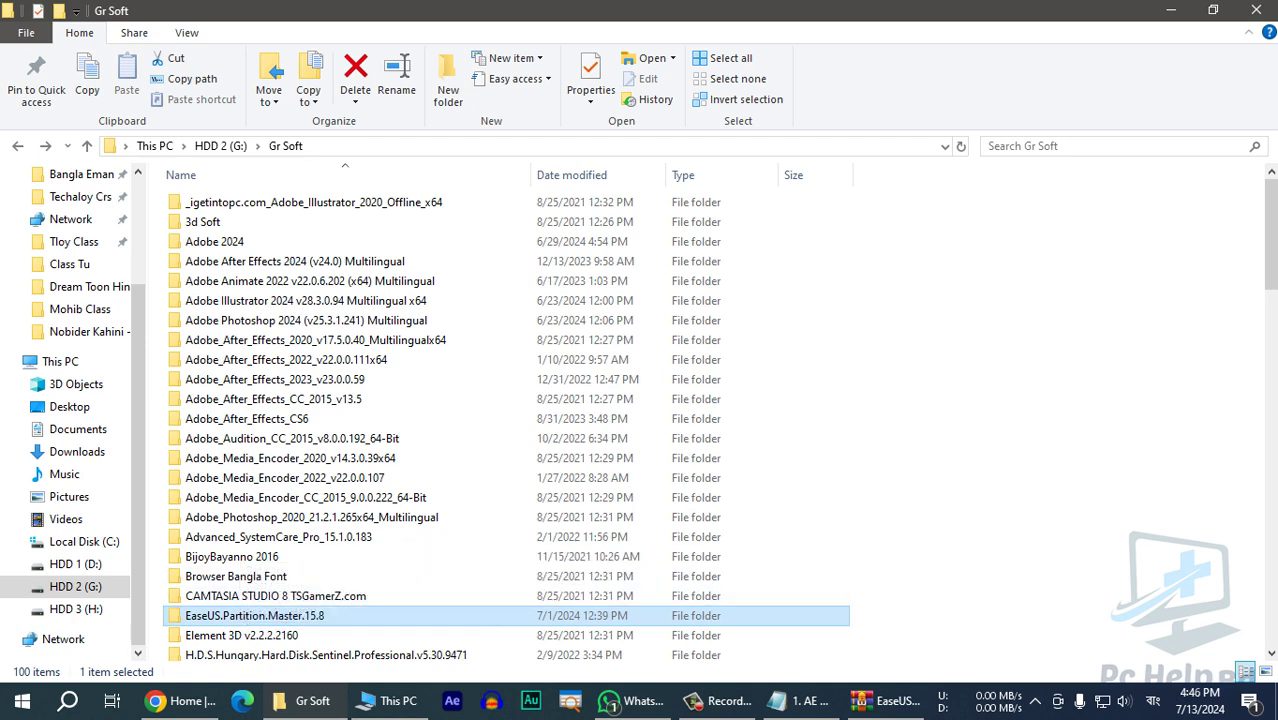
double_click(245, 615)
key("alt+Left")
mouse_move(312, 614)
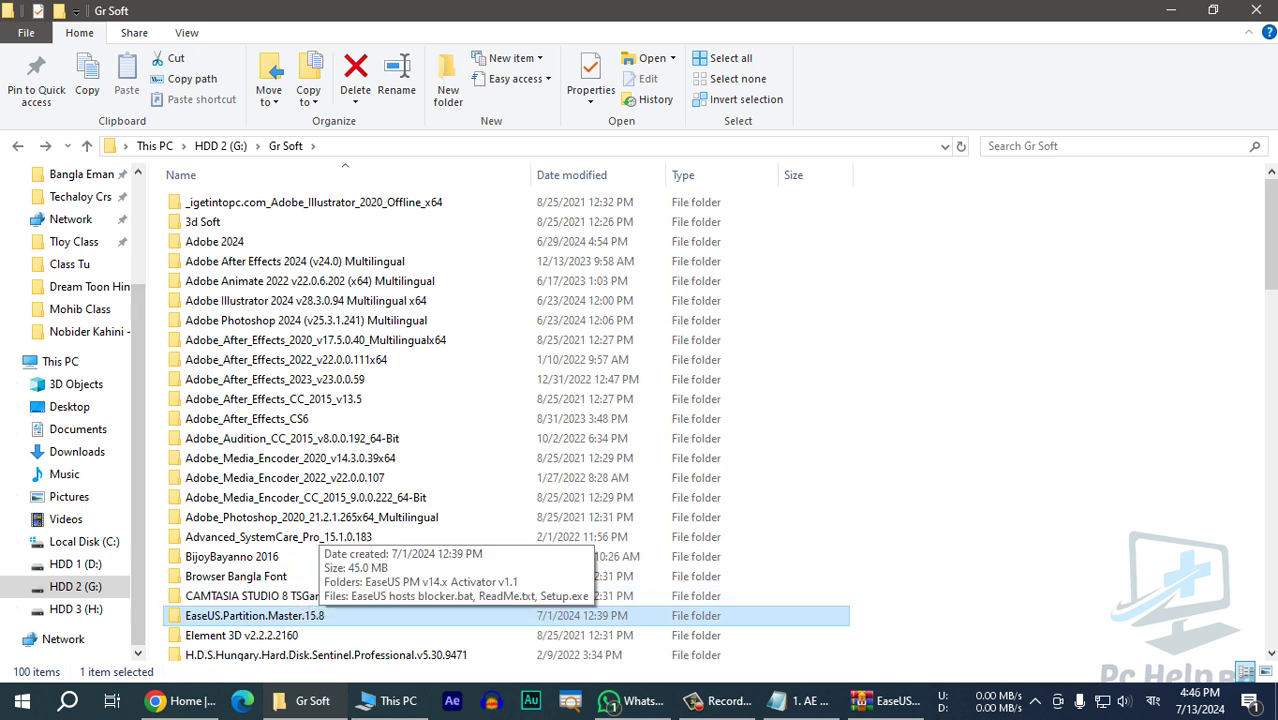